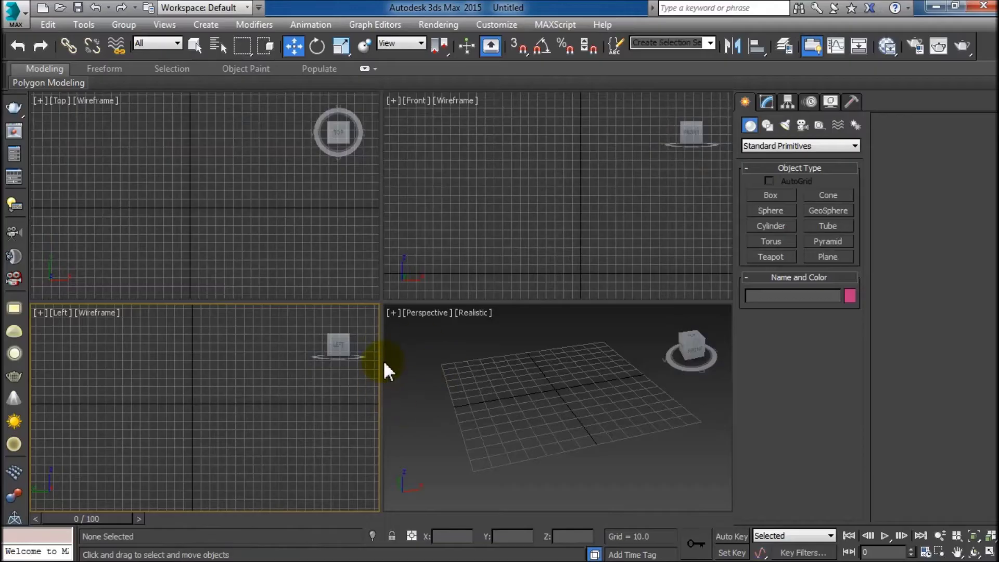
# Activate the Left viewport and maximize it to fill the workspace with Alt+W
pyautogui.click(527, 403)
pyautogui.click(551, 216)
pyautogui.click(307, 218)
pyautogui.click(272, 364)
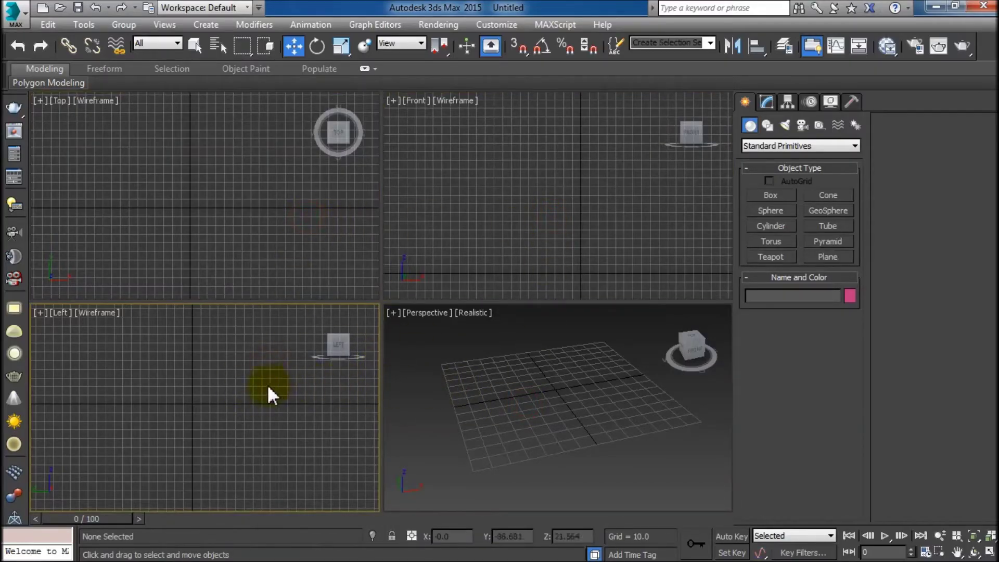
pyautogui.hotkey('alt', 'w')
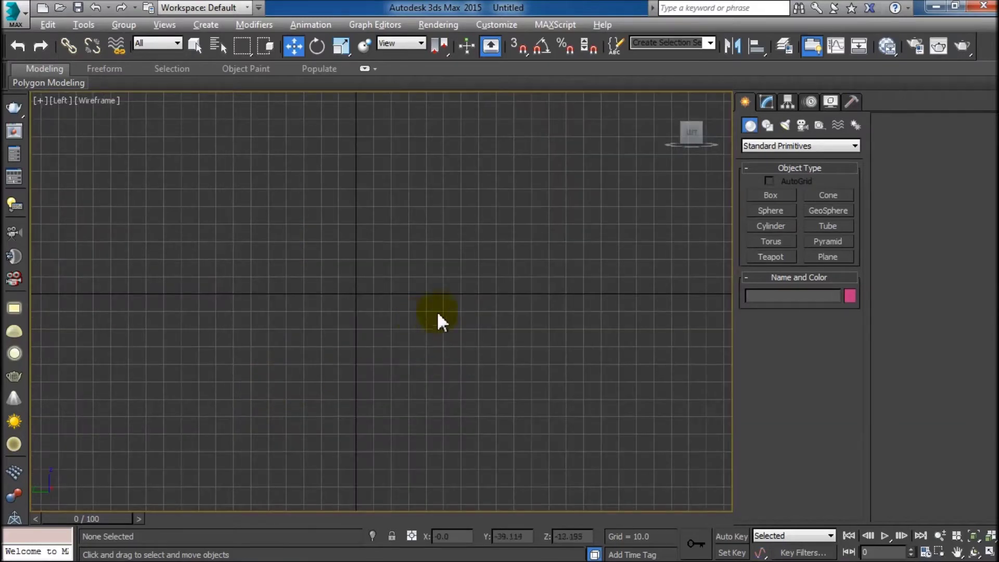
pyautogui.click(766, 126)
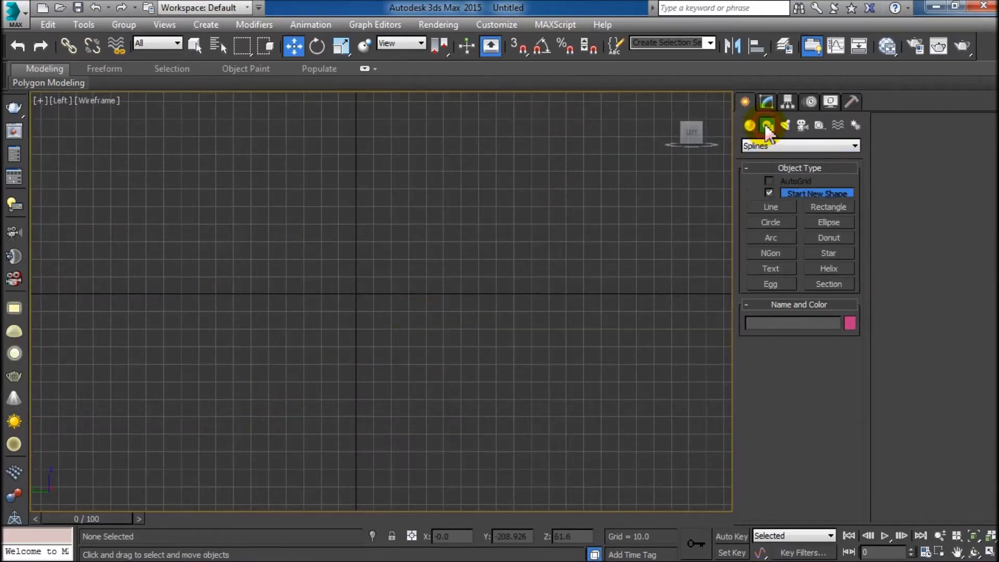
# Start the Line tool, pan the origin lower, and enable 3D snapping to Grid Points
pyautogui.click(765, 206)
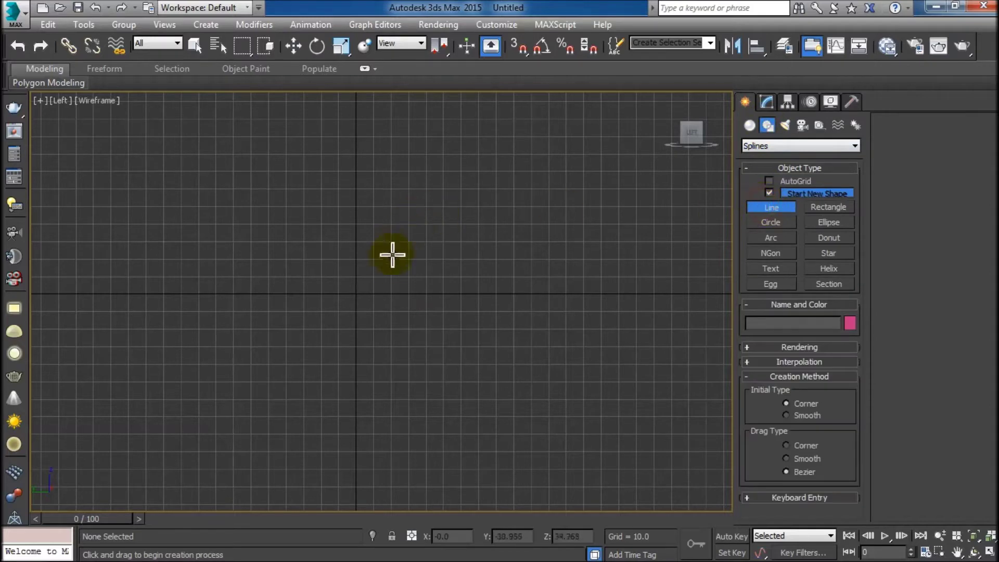
pyautogui.moveTo(388, 248); pyautogui.dragTo(344, 383, button='middle')
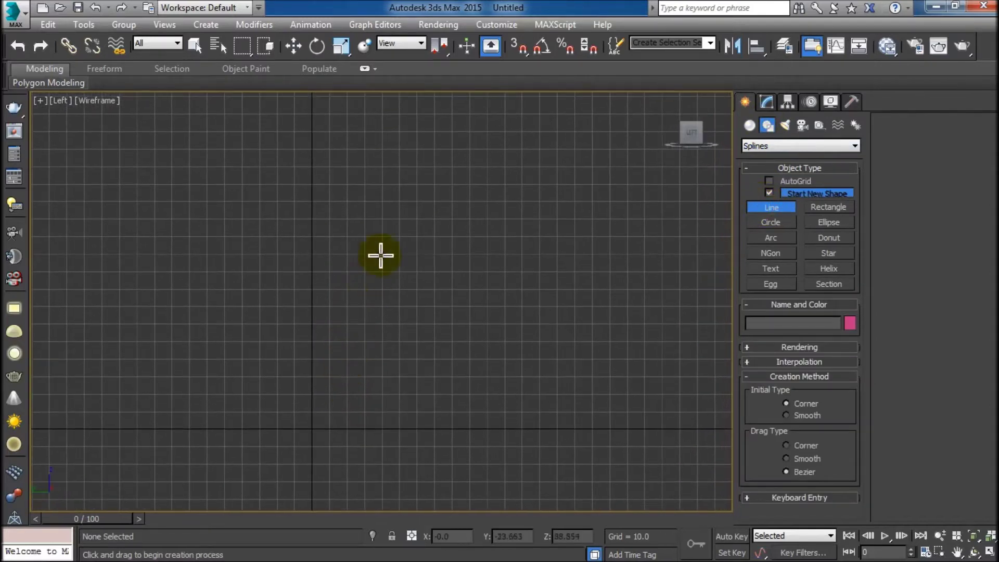
pyautogui.click(515, 48)
pyautogui.rightClick(515, 48)
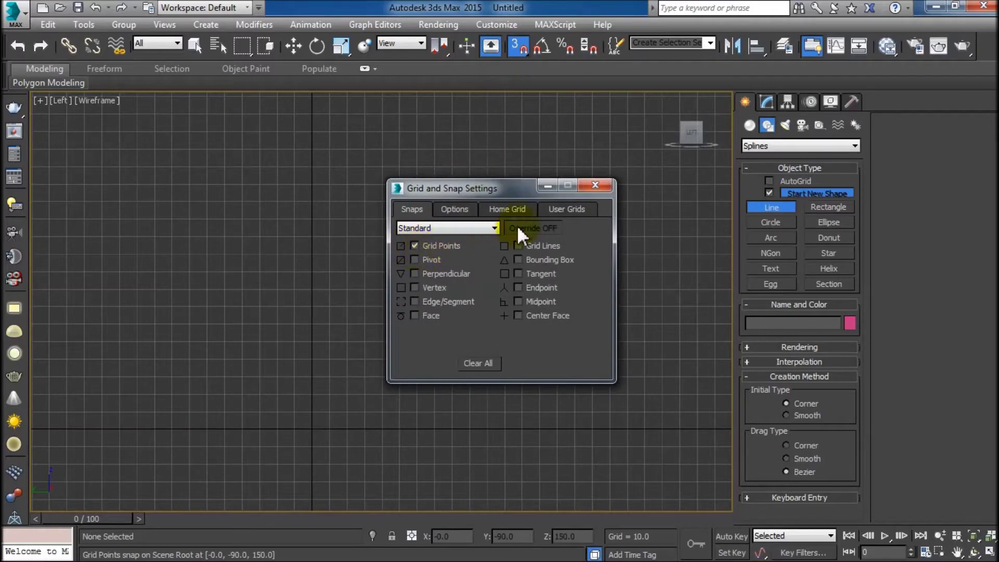
pyautogui.click(595, 186)
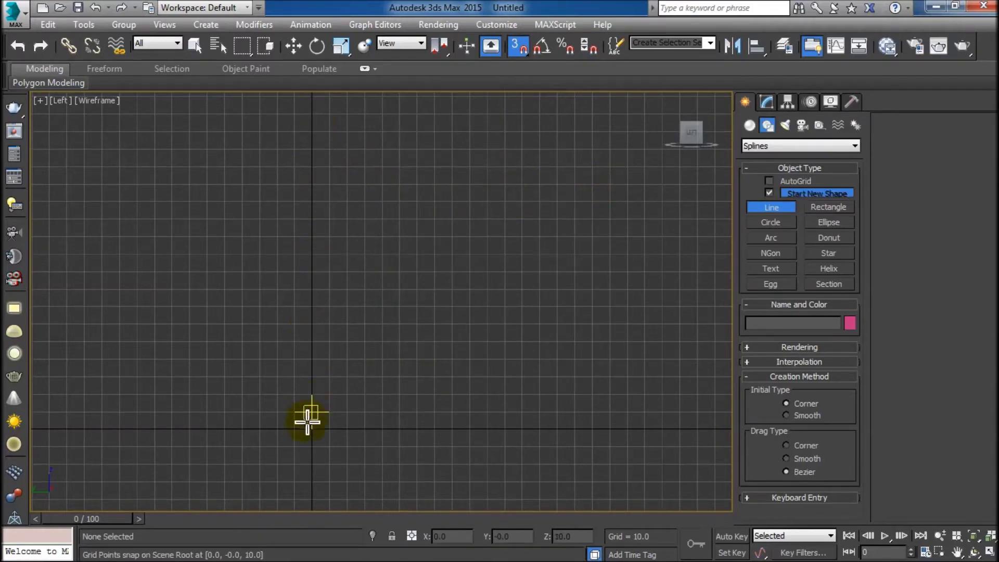
# Place the profile's center line, rim corner and bowl-side points, starting at the origin
pyautogui.click(311, 429)
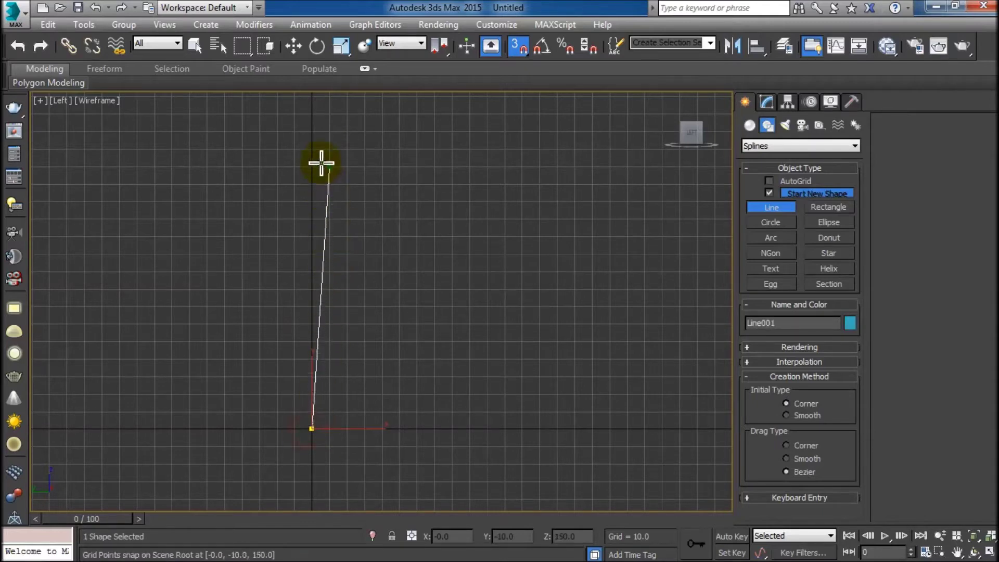
pyautogui.click(311, 130)
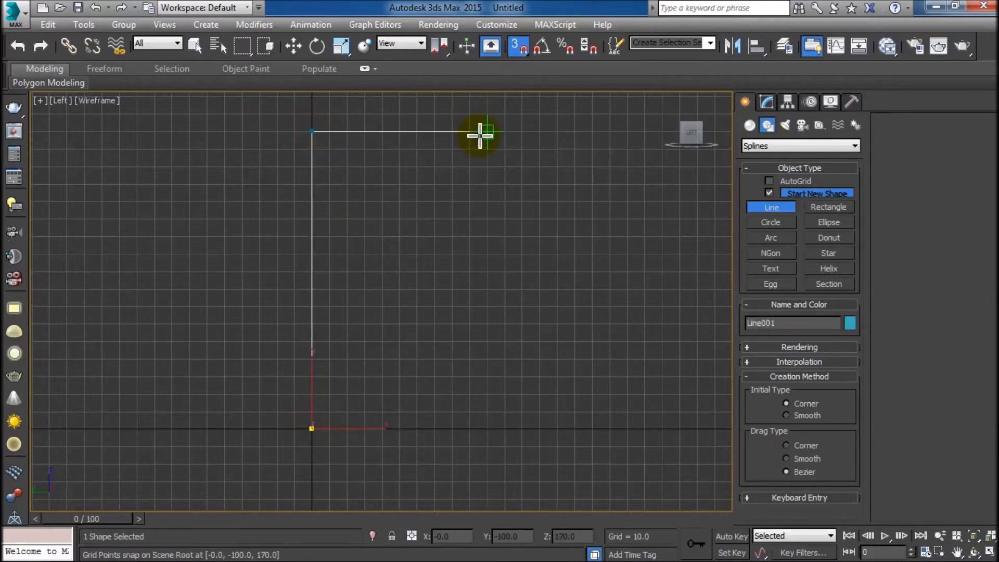
pyautogui.click(487, 132)
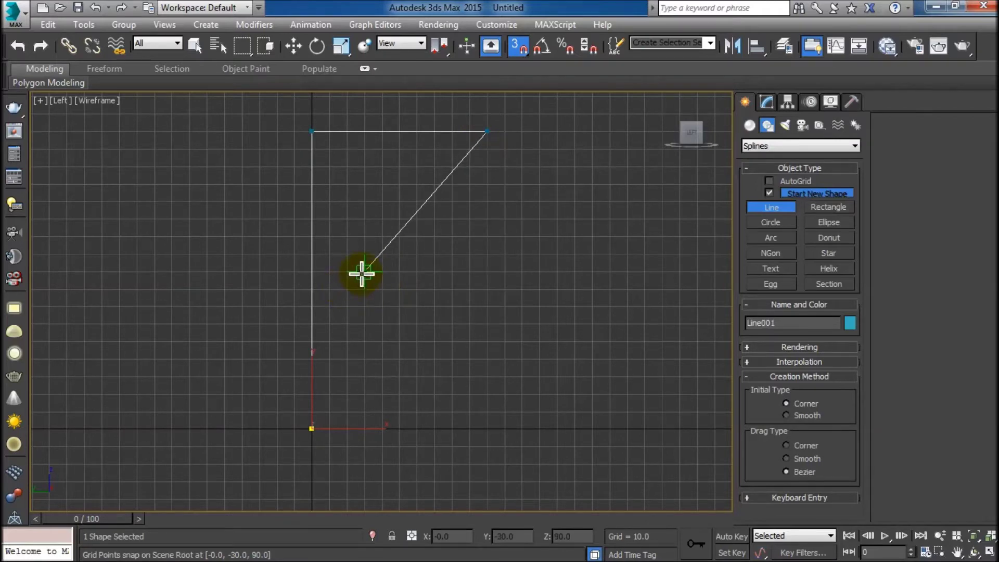
pyautogui.click(364, 271)
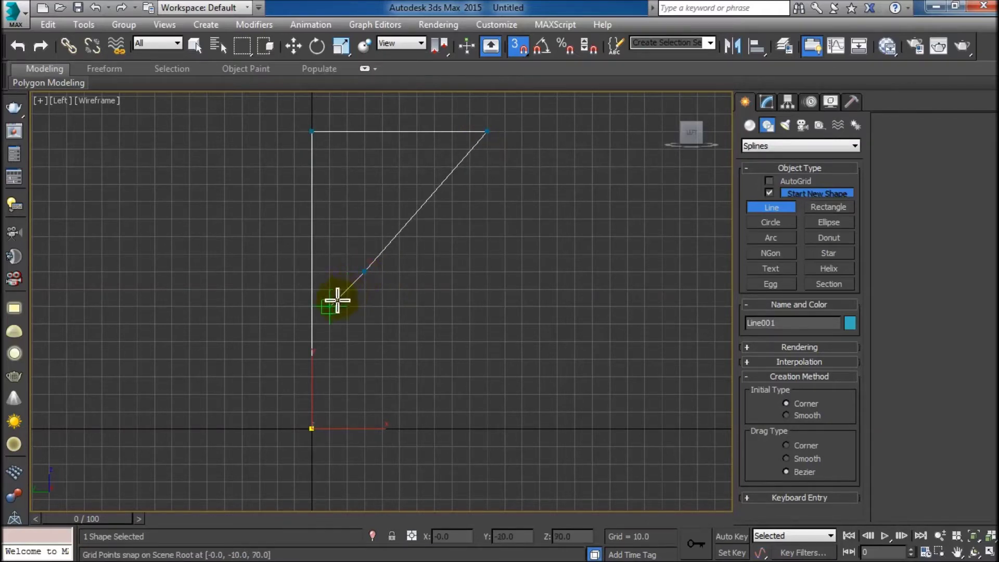
pyautogui.click(329, 306)
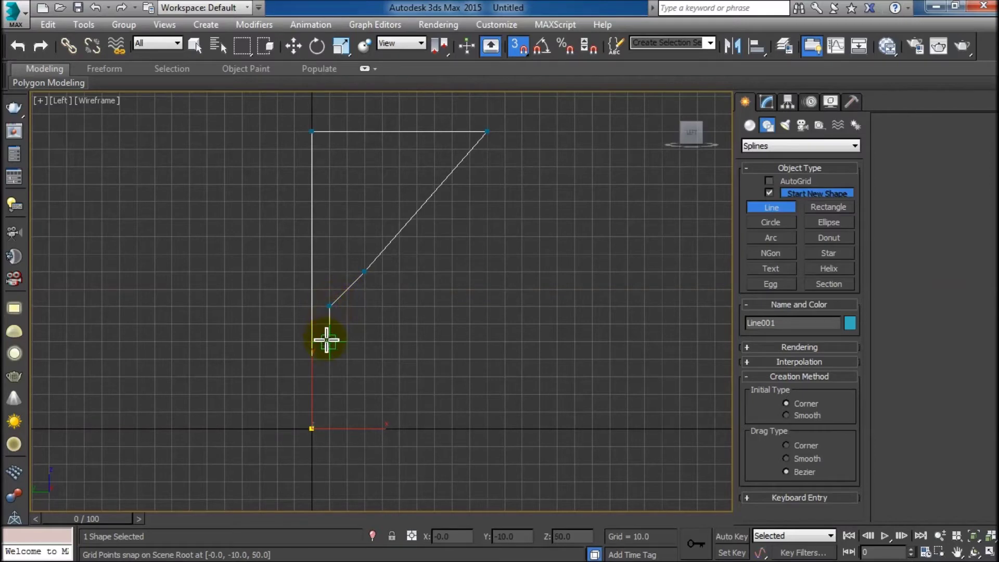
# Add the stem and base points, then close the spline back at the origin
pyautogui.click(329, 342)
pyautogui.click(346, 359)
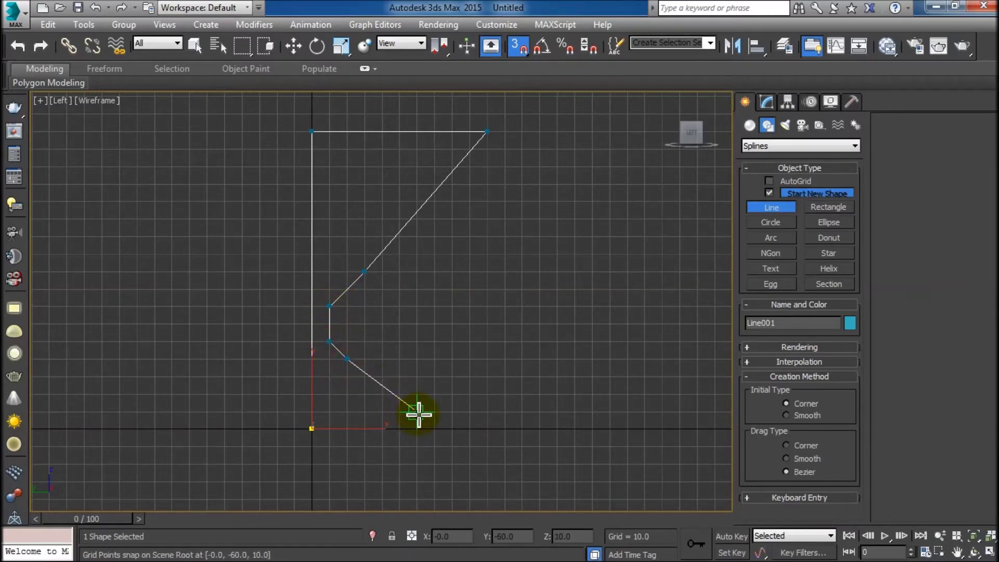
pyautogui.click(418, 413)
pyautogui.click(417, 429)
pyautogui.click(311, 429)
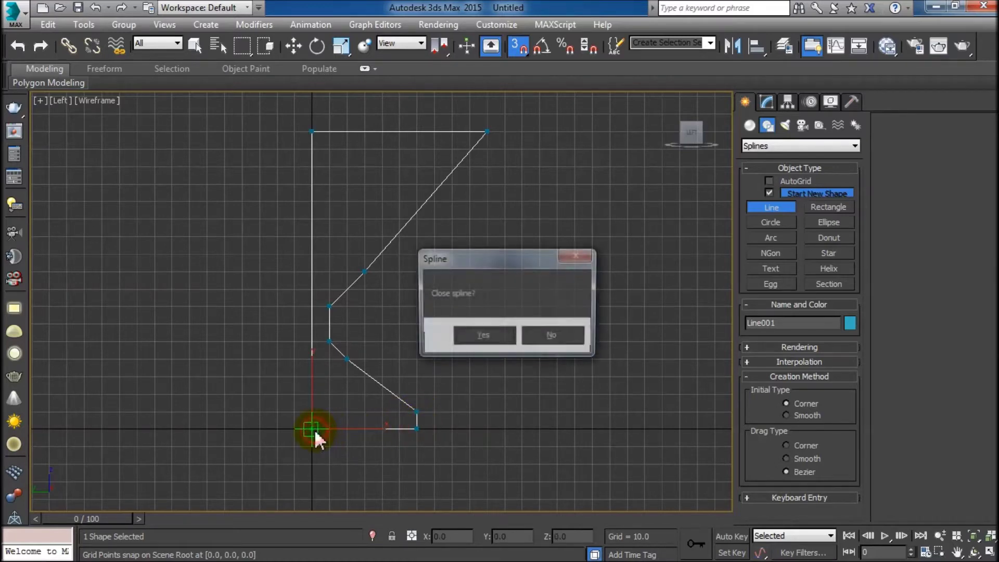
pyautogui.click(496, 338)
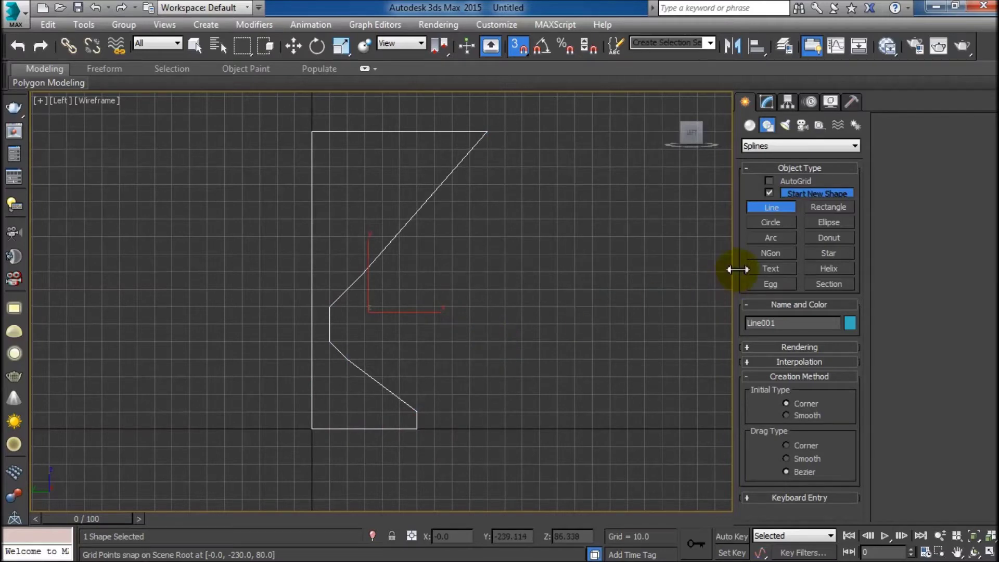
pyautogui.click(769, 210)
# At Vertex level with snaps off, convert the rim's outer corner vertex to Bezier
pyautogui.click(767, 100)
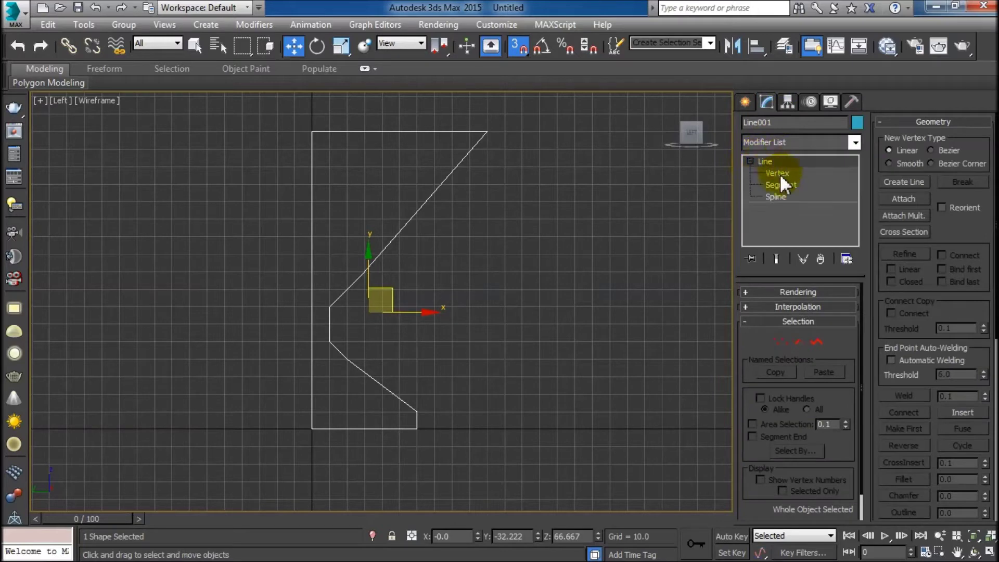
pyautogui.click(778, 173)
pyautogui.click(516, 47)
pyautogui.moveTo(473, 116); pyautogui.dragTo(510, 182)
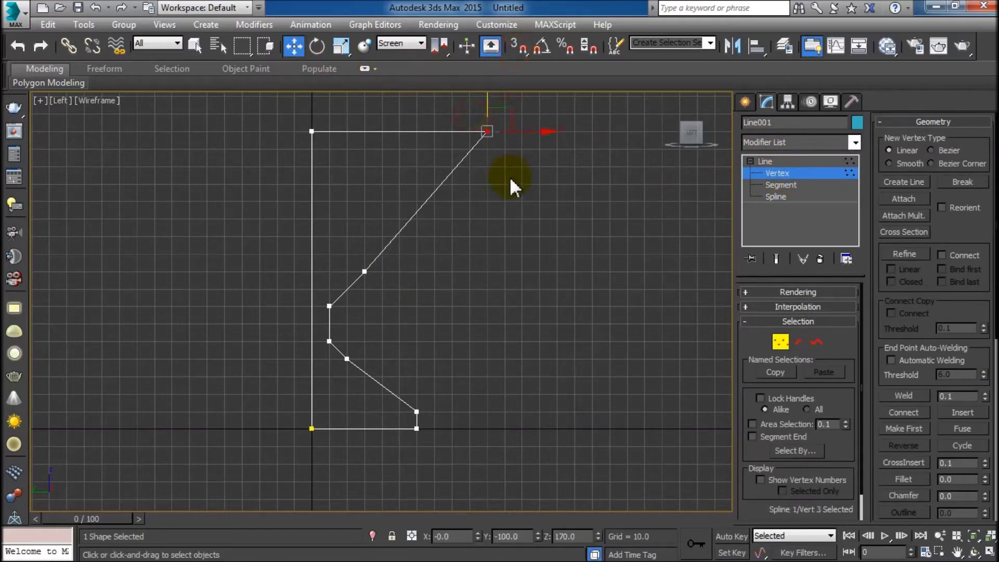
pyautogui.rightClick(485, 133)
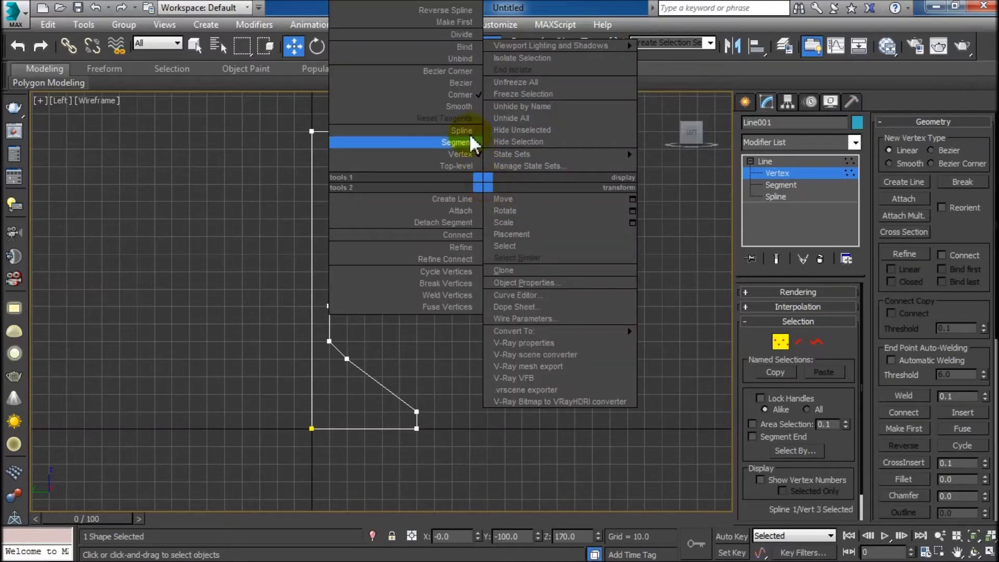
pyautogui.click(460, 83)
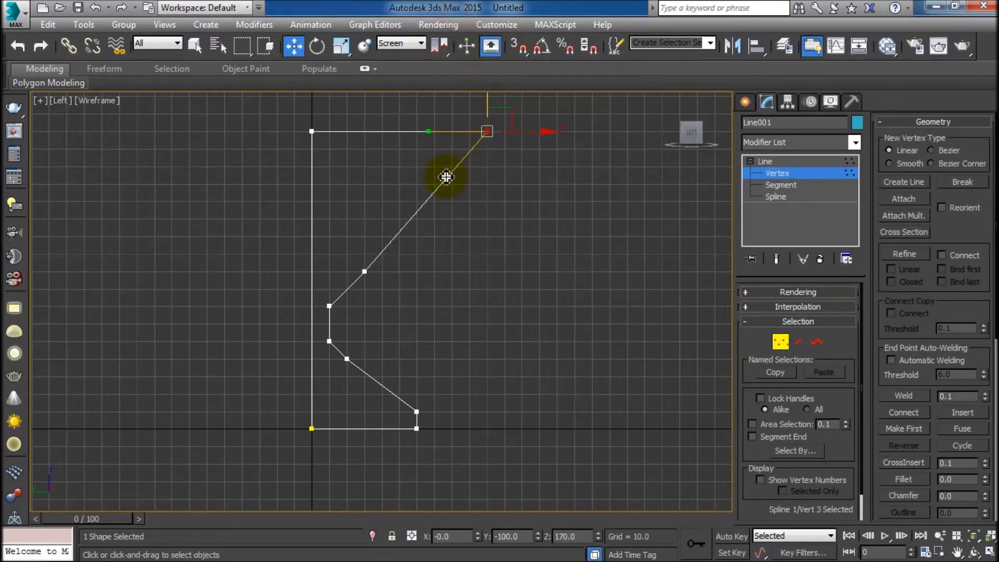
# Drag the rim vertex's tangent handle and move the bowl's mid vertex to curve the side
pyautogui.moveTo(447, 176); pyautogui.dragTo(474, 198)
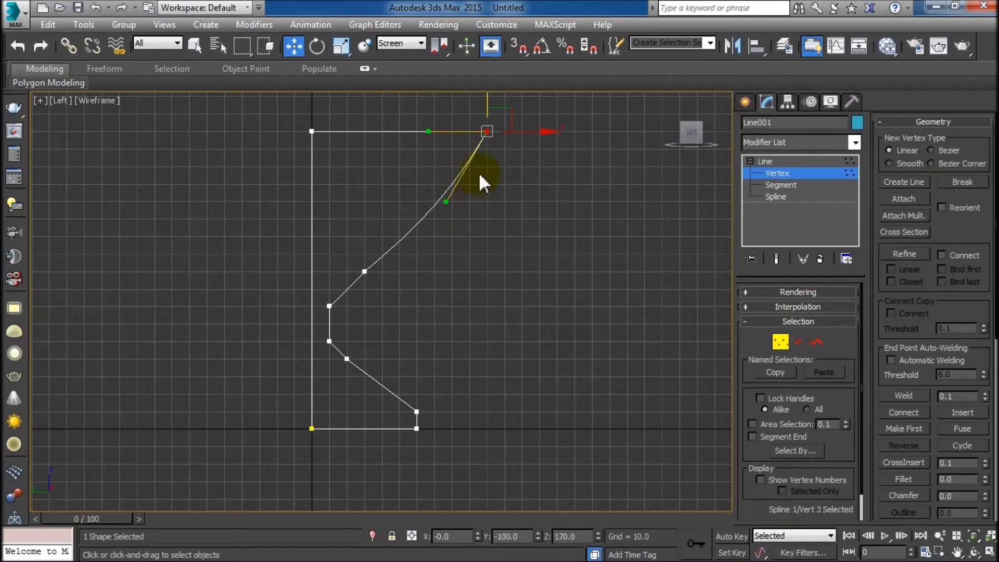
pyautogui.hotkey('ctrl', 'z')
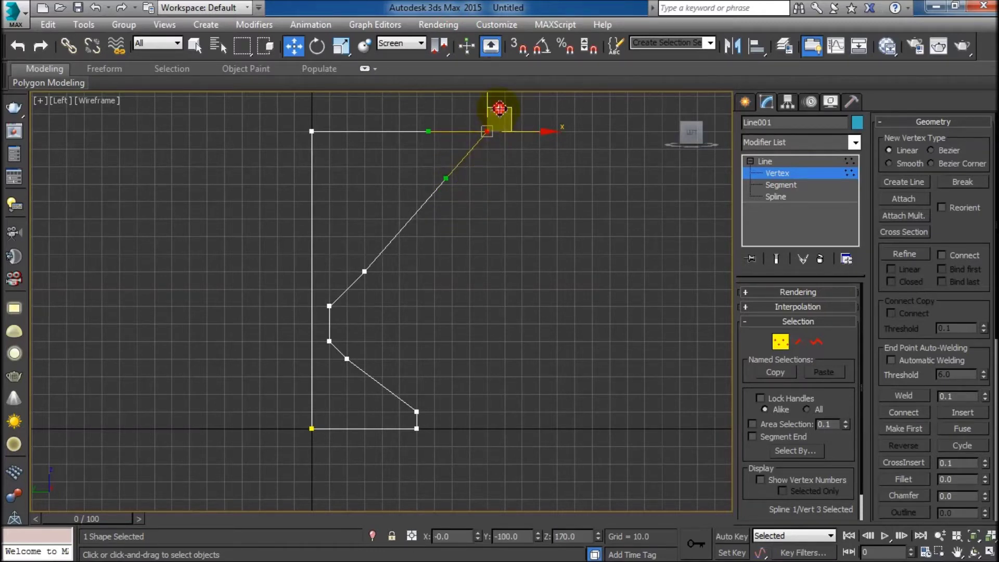
pyautogui.moveTo(445, 178); pyautogui.dragTo(489, 208)
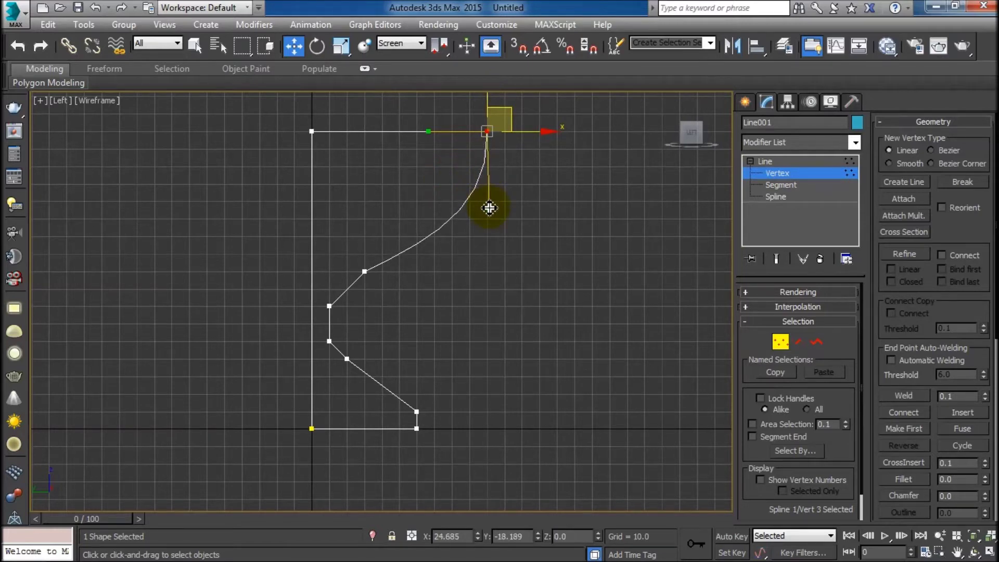
pyautogui.click(364, 271)
pyautogui.moveTo(385, 255); pyautogui.dragTo(343, 280)
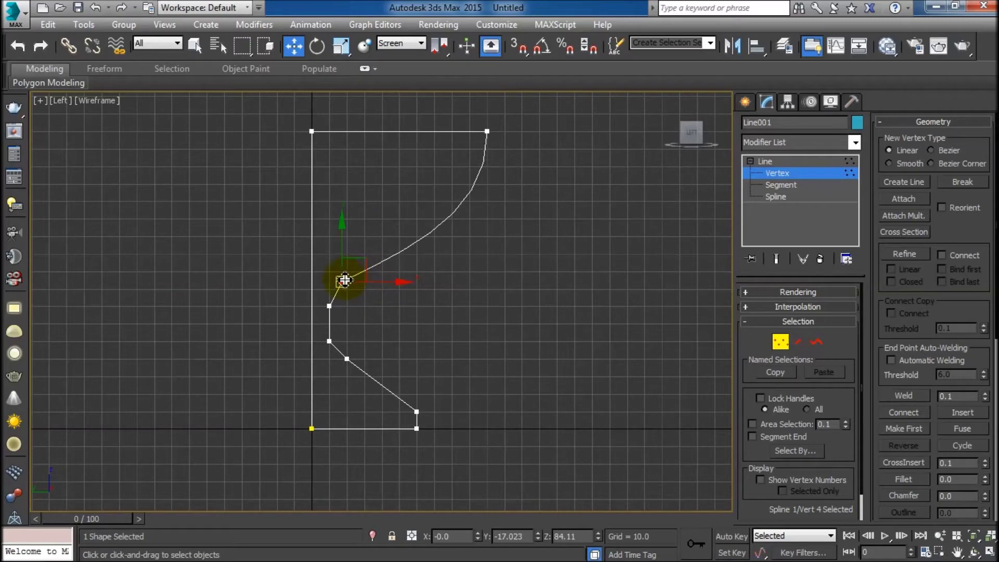
# Make the bowl's mid vertex Bezier Corner and curve the segment below it
pyautogui.rightClick(344, 280)
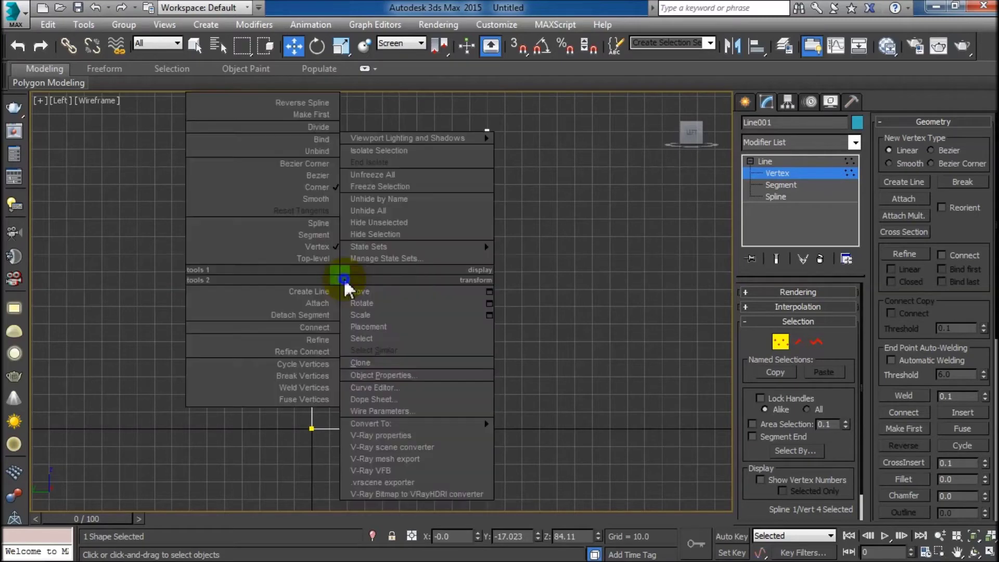
pyautogui.click(319, 167)
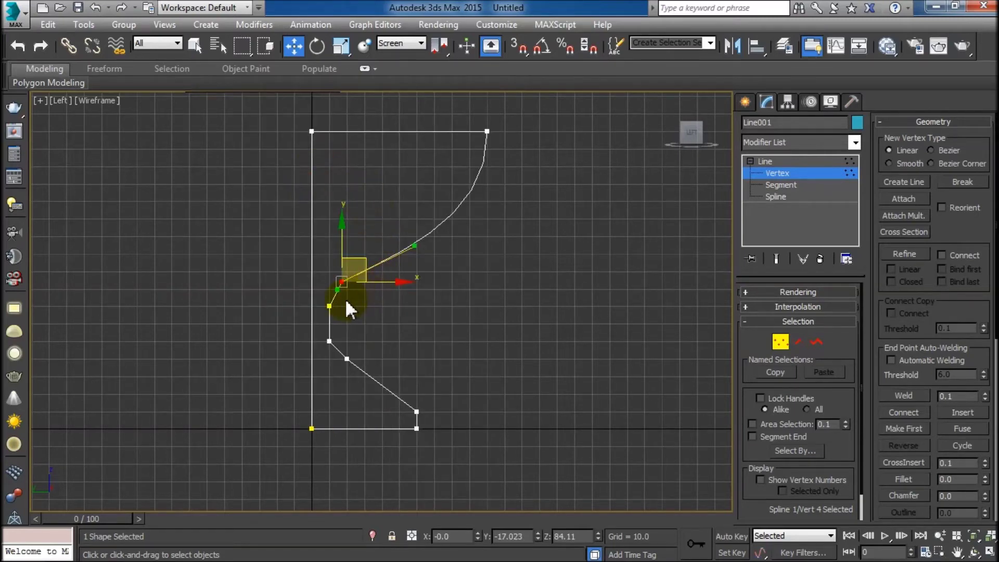
pyautogui.moveTo(338, 293); pyautogui.dragTo(423, 262, button='middle')
pyautogui.scroll(3, 408, 278)
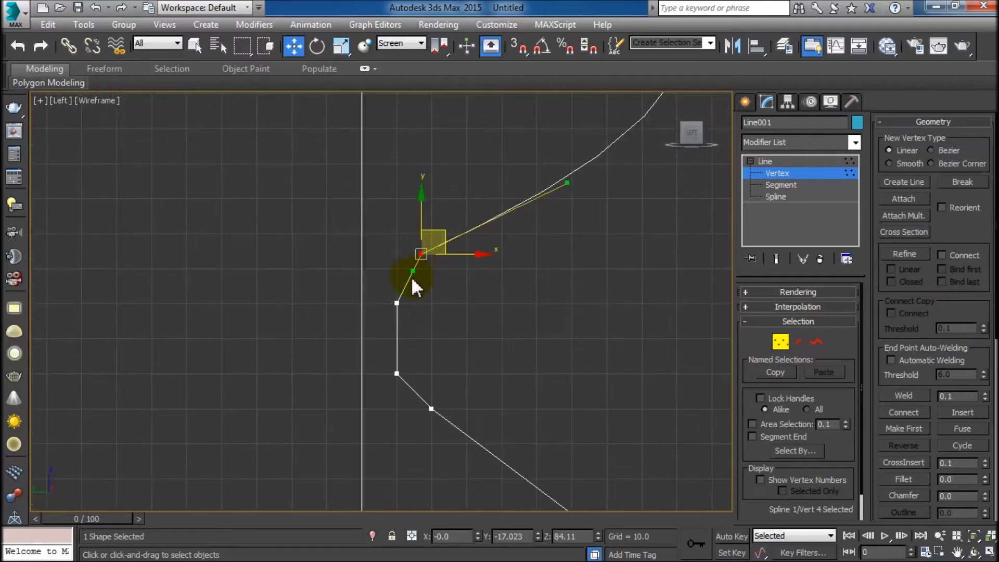
pyautogui.moveTo(411, 273)
pyautogui.mouseDown()
pyautogui.moveTo(397, 276)
pyautogui.moveTo(437, 250)
pyautogui.moveTo(440, 229)
pyautogui.moveTo(468, 217)
pyautogui.mouseUp()
pyautogui.moveTo(428, 258); pyautogui.dragTo(411, 266)
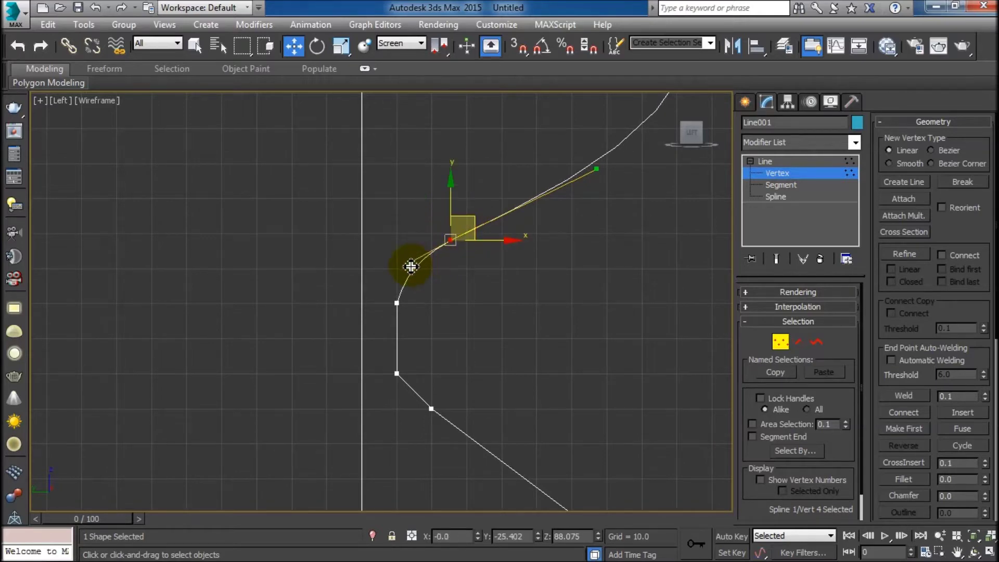
pyautogui.moveTo(412, 267); pyautogui.dragTo(412, 286, button='middle')
# Slide the stem-slope vertex up and left along the slanted segment
pyautogui.moveTo(304, 273); pyautogui.dragTo(335, 318)
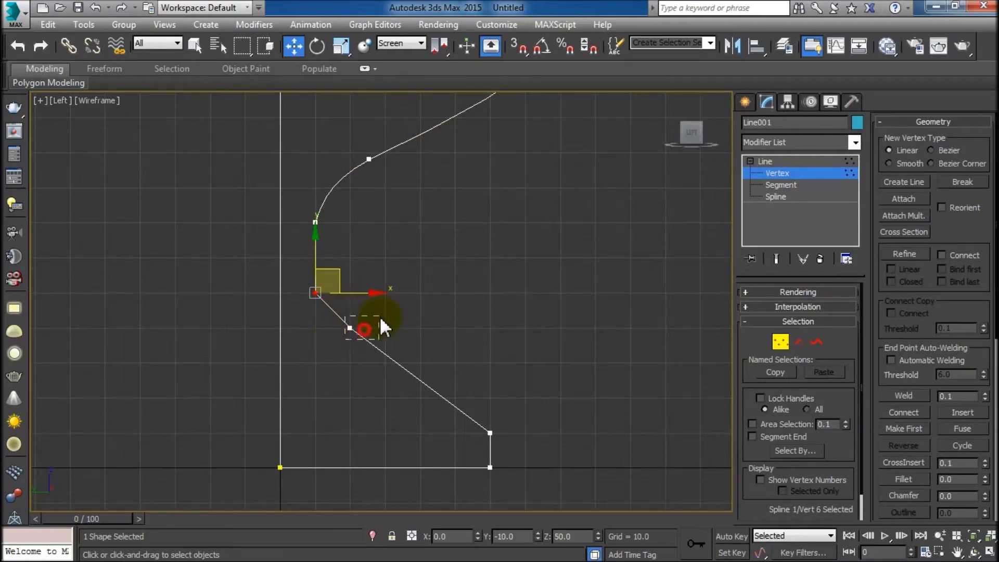
pyautogui.click(350, 327)
pyautogui.moveTo(373, 312); pyautogui.dragTo(390, 320)
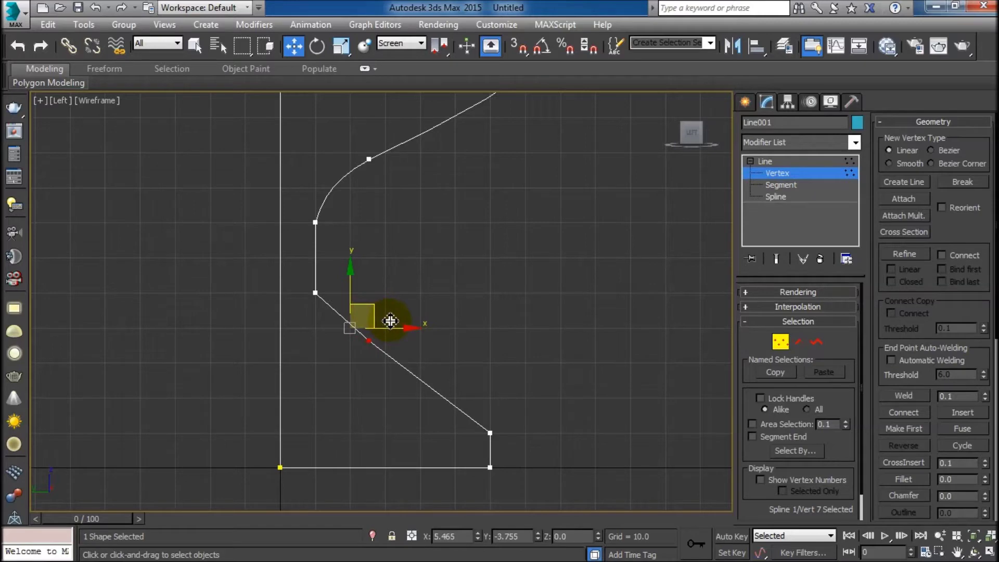
pyautogui.moveTo(390, 321); pyautogui.dragTo(386, 319)
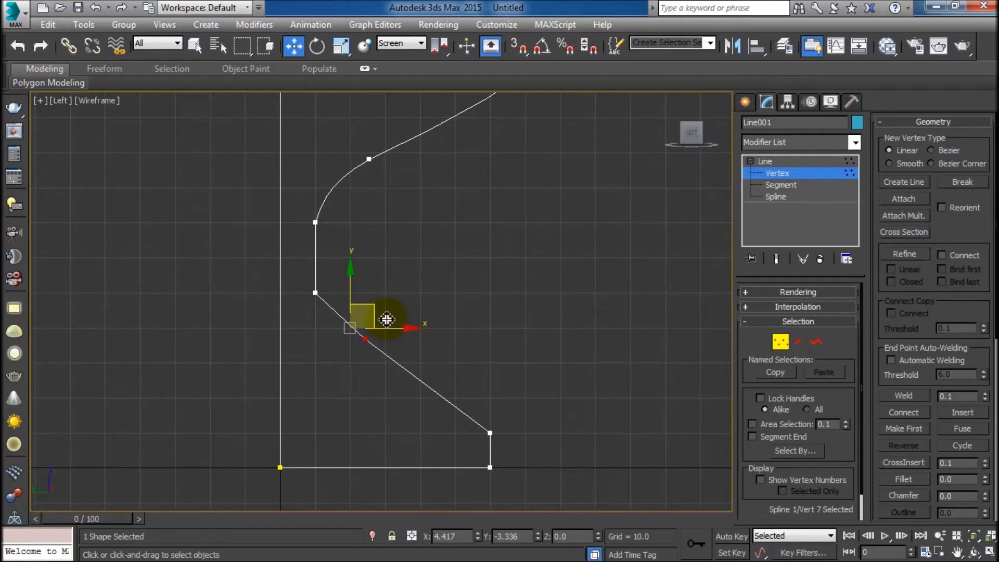
pyautogui.moveTo(386, 319); pyautogui.dragTo(361, 314)
pyautogui.rightClick(348, 315)
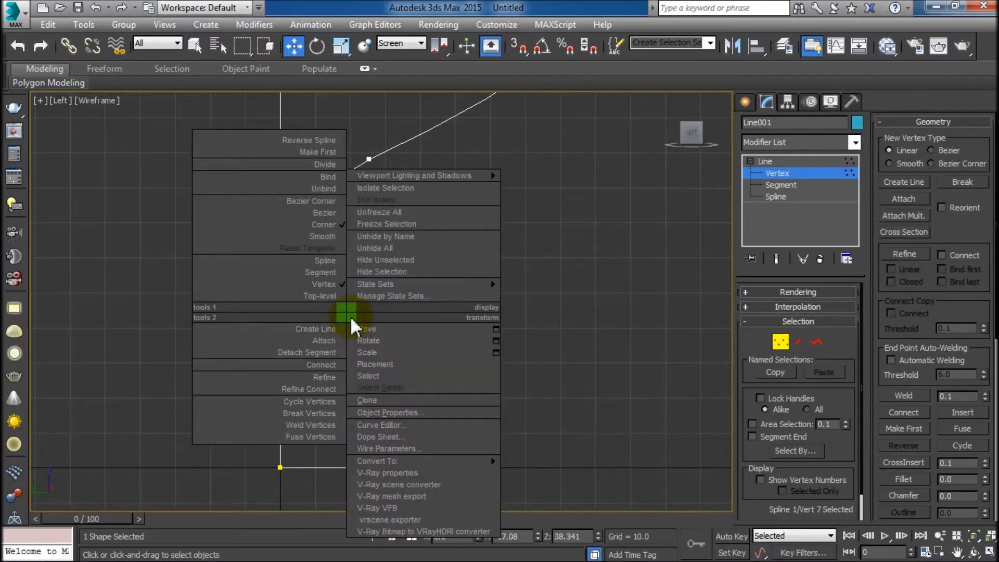
# Convert the lower bend vertex and the bottom end vertex to Bezier
pyautogui.click(324, 212)
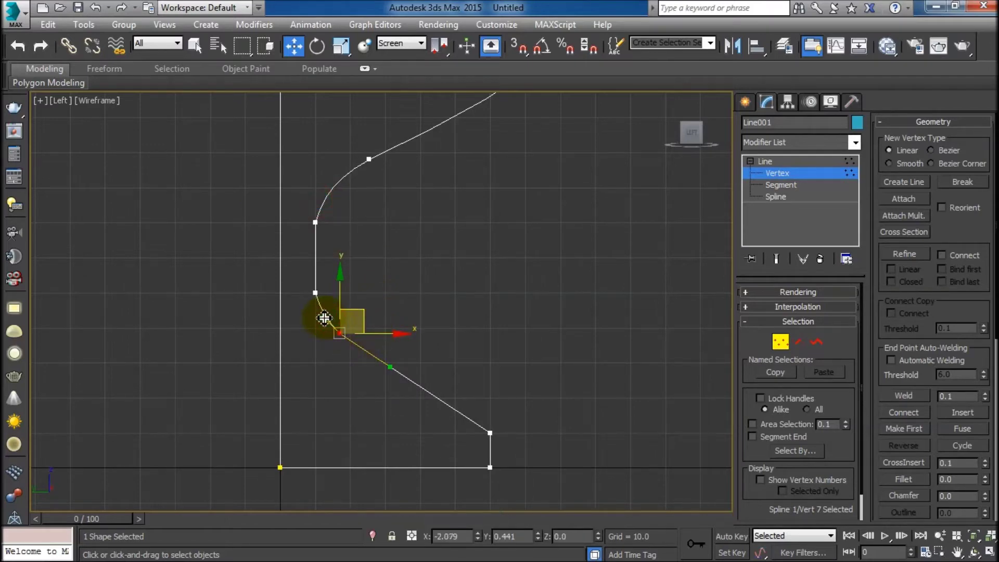
pyautogui.click(488, 434)
pyautogui.rightClick(494, 429)
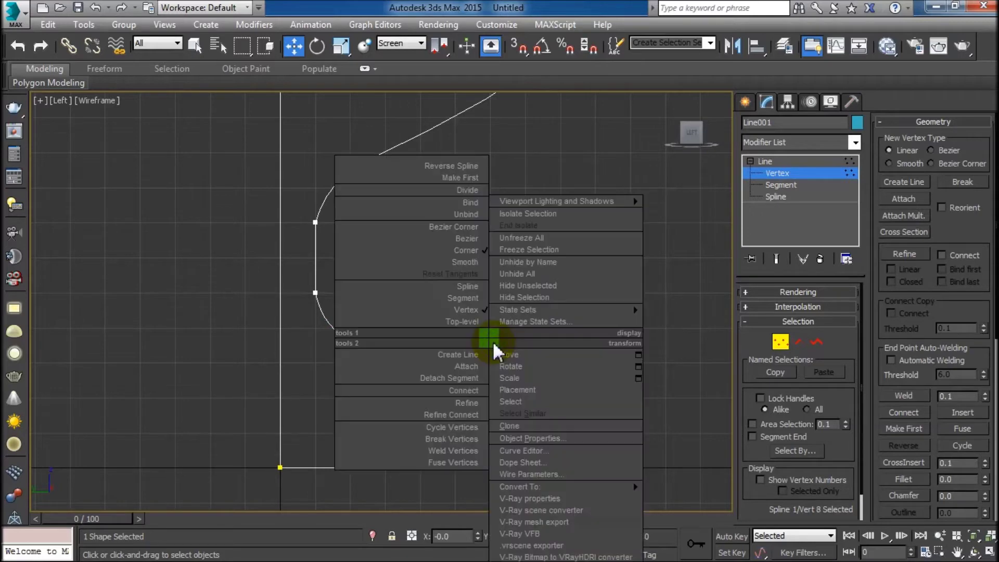
pyautogui.click(465, 239)
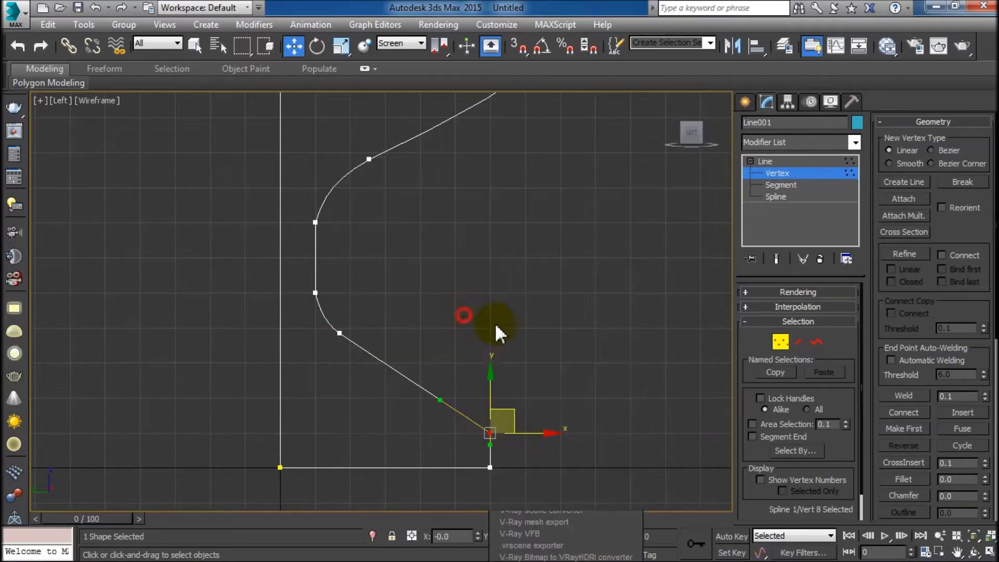
# Drag the end vertex handle to curl the base into a rounded rim, then exit Vertex level
pyautogui.moveTo(520, 433); pyautogui.dragTo(450, 352, button='middle')
pyautogui.scroll(3, 450, 359)
pyautogui.moveTo(437, 383)
pyautogui.mouseDown()
pyautogui.moveTo(478, 403)
pyautogui.moveTo(480, 420)
pyautogui.mouseUp()
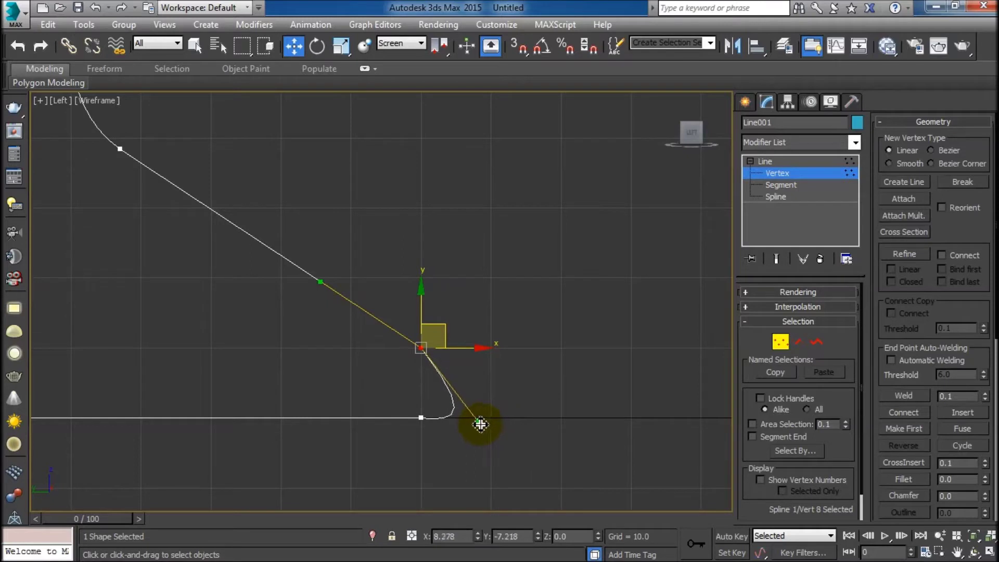
pyautogui.moveTo(480, 421)
pyautogui.mouseDown()
pyautogui.moveTo(540, 424)
pyautogui.moveTo(486, 401)
pyautogui.mouseUp()
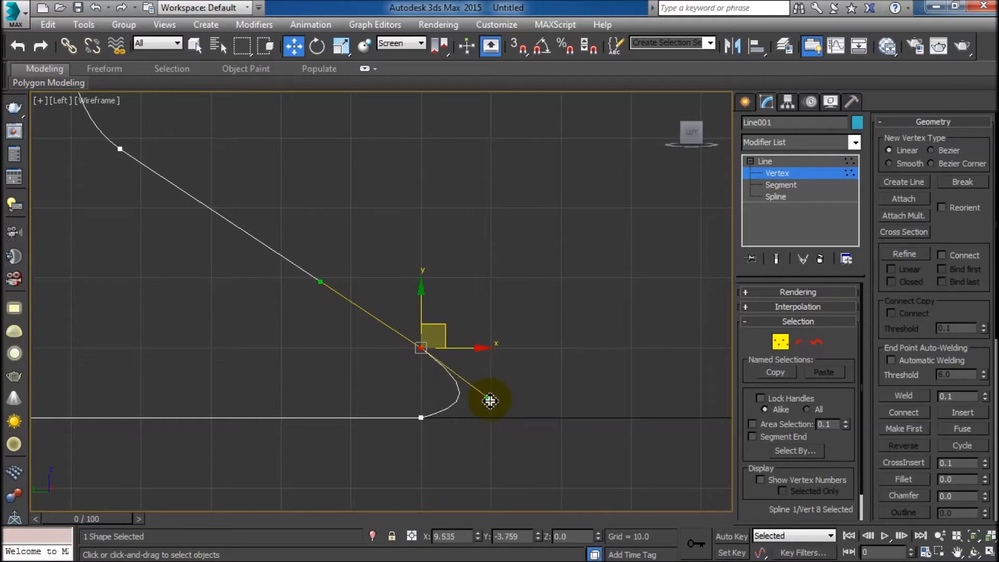
pyautogui.moveTo(437, 249); pyautogui.dragTo(522, 257, button='middle')
pyautogui.scroll(-3, 522, 257)
pyautogui.scroll(-3, 514, 230)
pyautogui.scroll(-2, 496, 272)
pyautogui.moveTo(495, 312); pyautogui.dragTo(486, 332, button='middle')
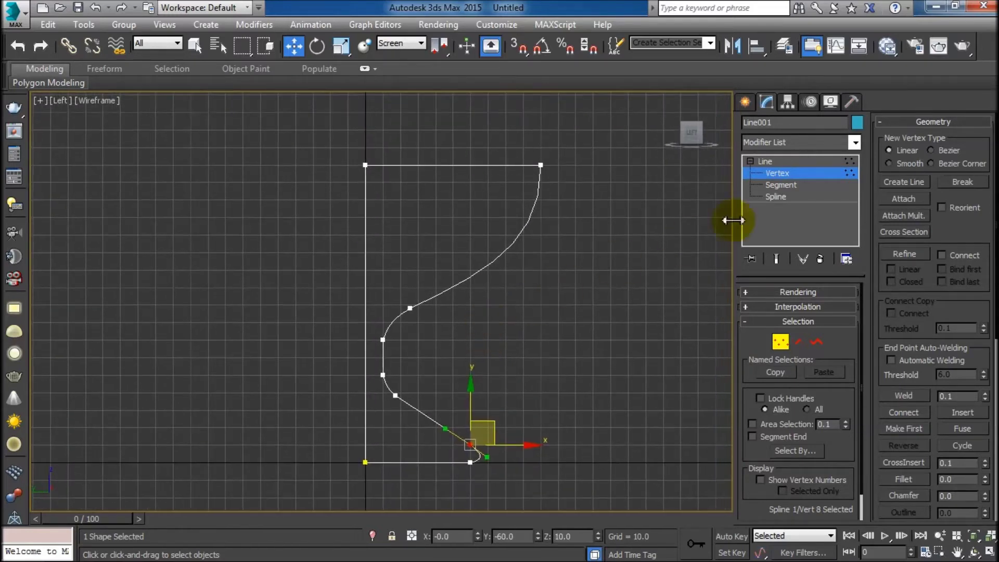
pyautogui.click(770, 172)
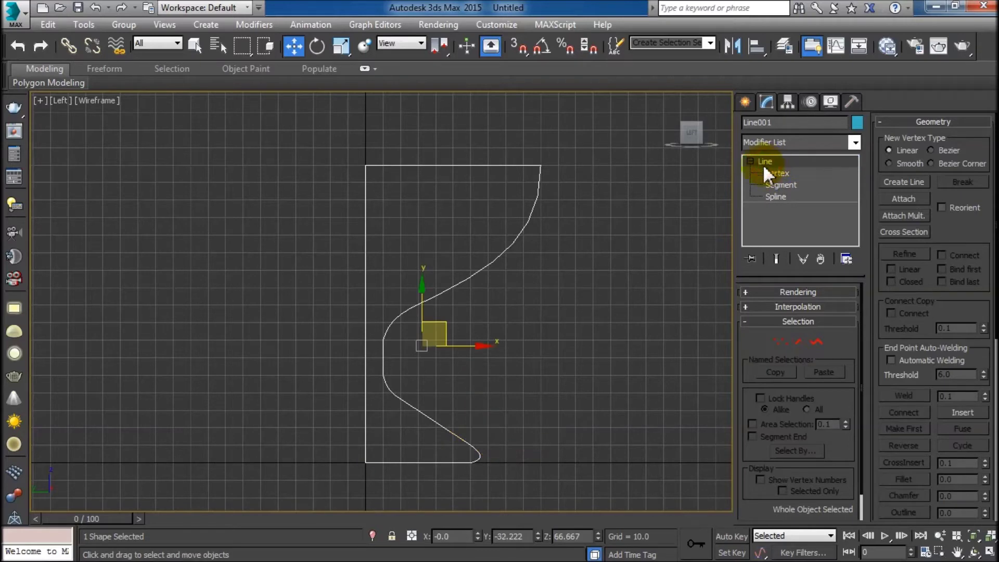
pyautogui.click(750, 161)
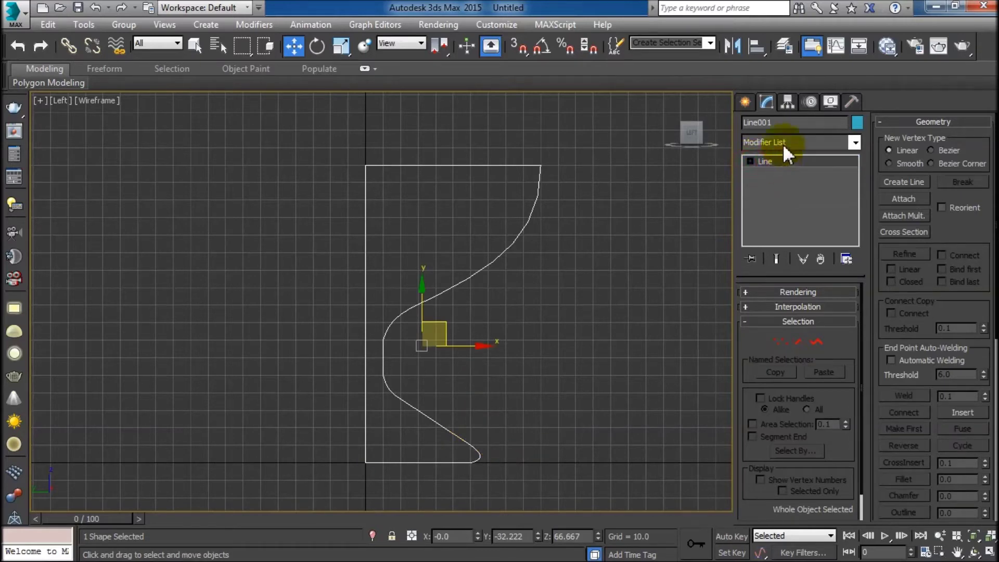
# Apply a Lathe modifier to the Line001 profile
pyautogui.click(783, 144)
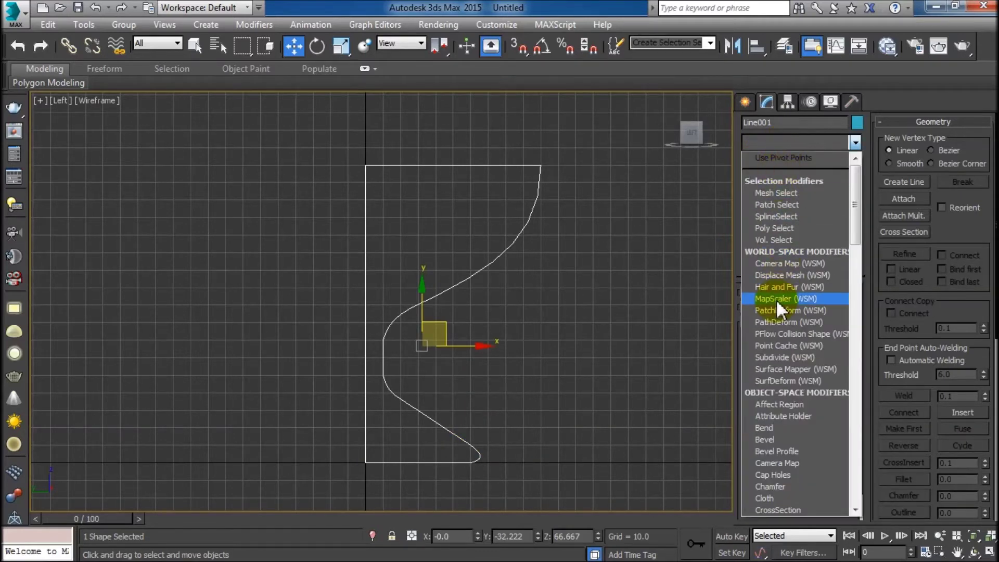
pyautogui.press('l')
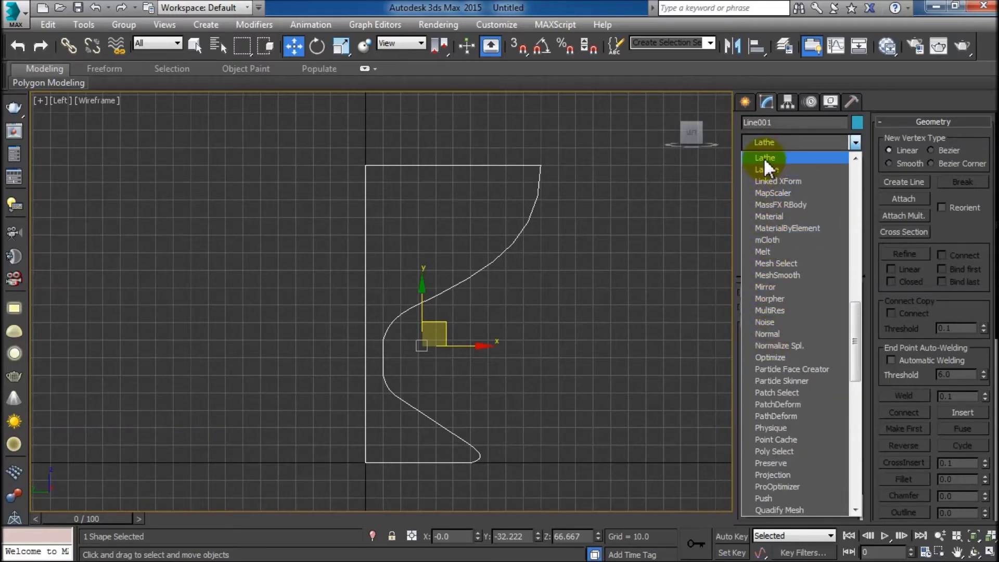
pyautogui.click(763, 157)
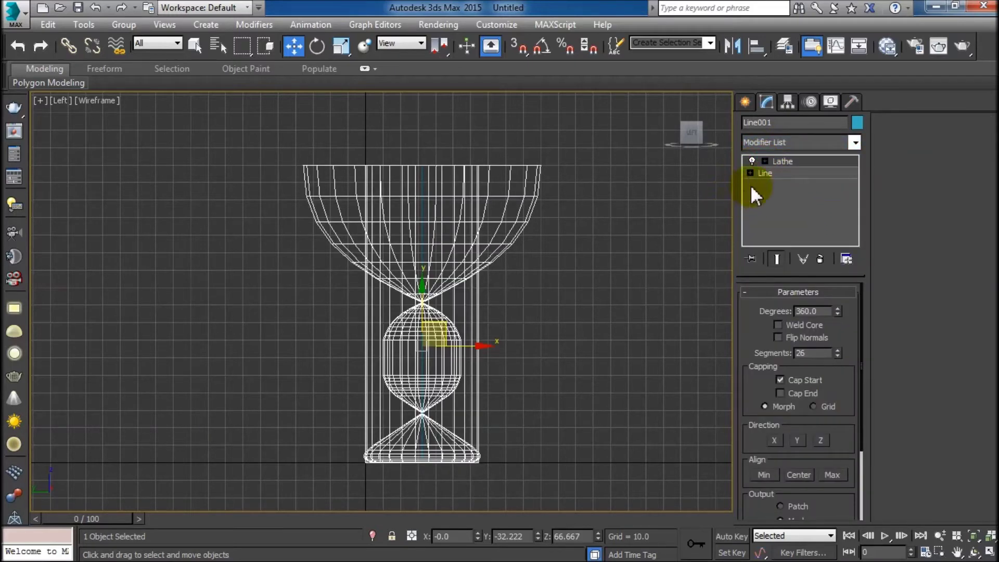
# Move the Lathe axis left and align it to Min at the profile's inner edge
pyautogui.click(765, 161)
pyautogui.click(797, 173)
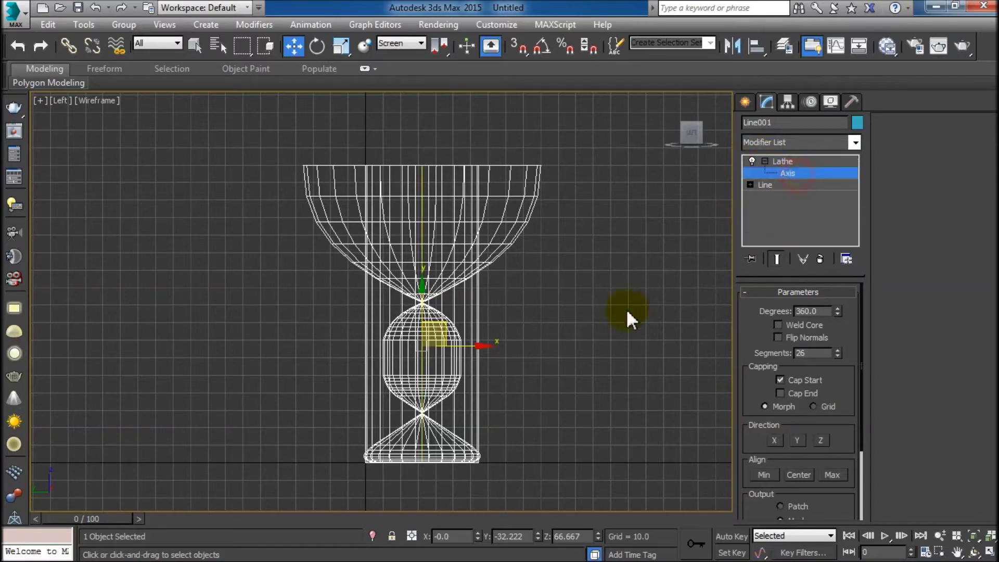
pyautogui.moveTo(476, 354); pyautogui.dragTo(404, 356)
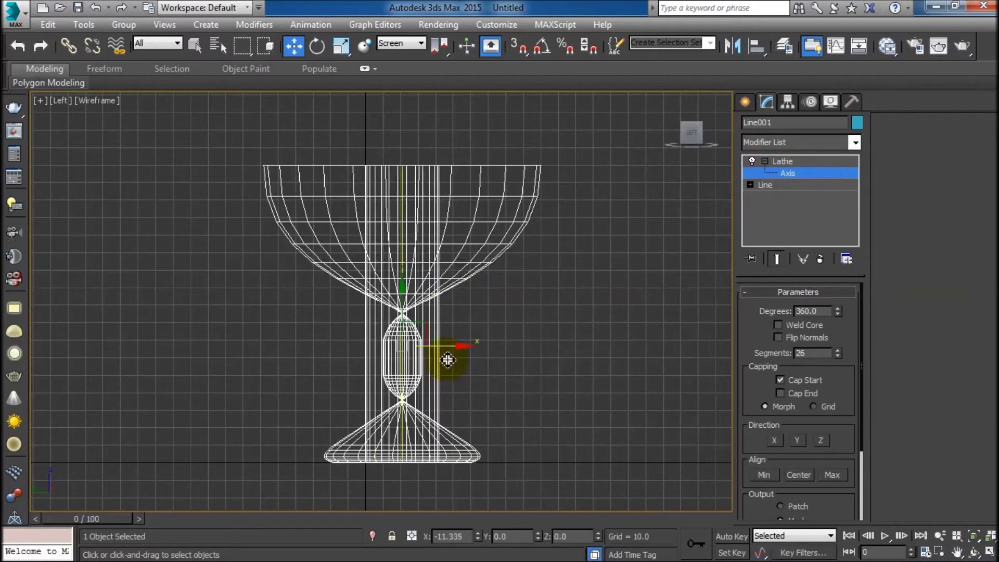
pyautogui.moveTo(405, 356); pyautogui.dragTo(390, 355)
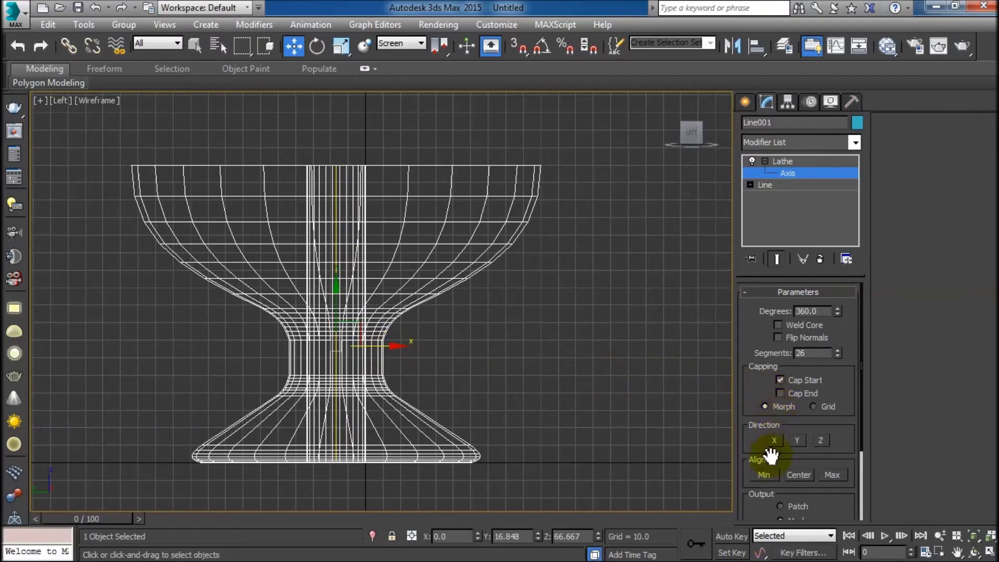
pyautogui.click(767, 476)
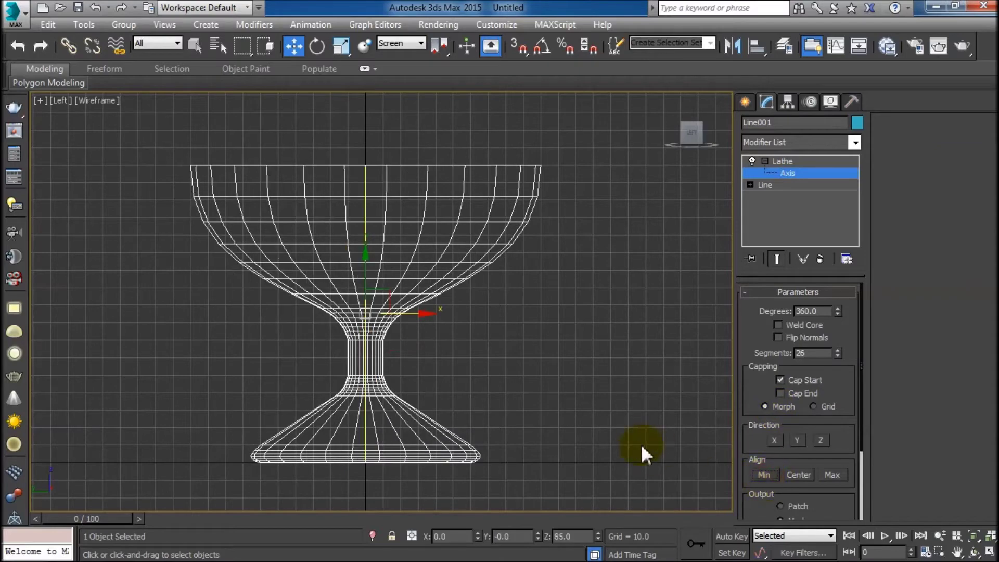
pyautogui.hotkey('alt', 'w')
# Orbit the Perspective view, maximize it, and zoom in looking down on the goblet's top
pyautogui.keyDown('alt'); pyautogui.moveTo(635, 443); pyautogui.dragTo(610, 441, button='middle'); pyautogui.keyUp('alt')
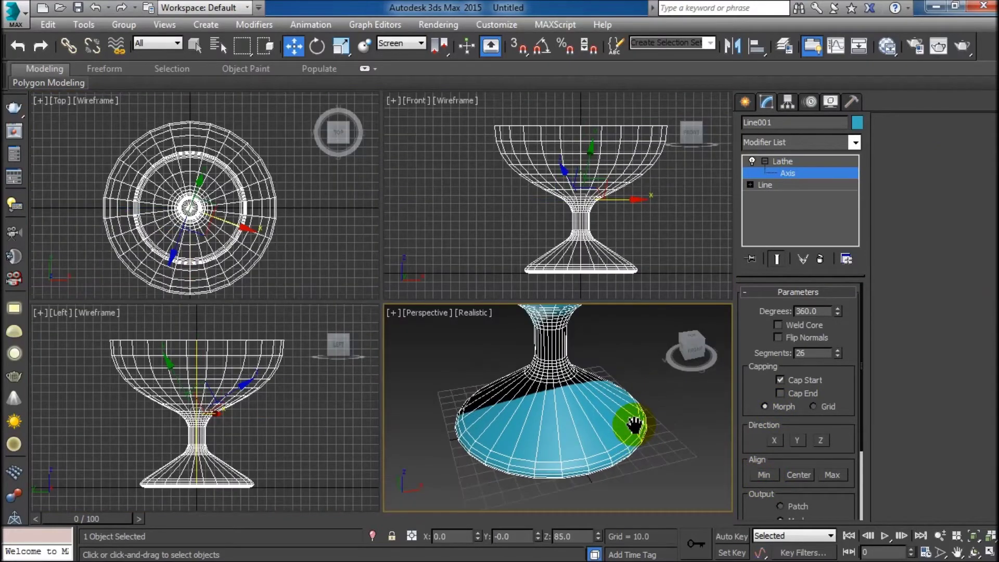
pyautogui.scroll(-5, 609, 442)
pyautogui.moveTo(610, 441)
pyautogui.keyDown('alt'); pyautogui.mouseDown(button='middle')
pyautogui.moveTo(604, 390)
pyautogui.moveTo(602, 441)
pyautogui.mouseUp(button='middle'); pyautogui.keyUp('alt')
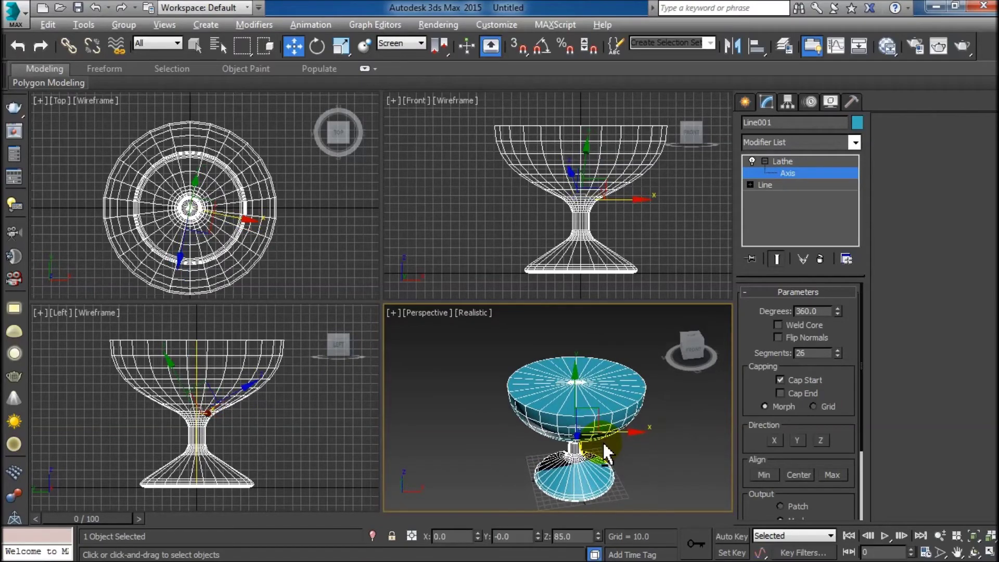
pyautogui.hotkey('alt', 'w')
pyautogui.scroll(2, 489, 296)
pyautogui.keyDown('alt'); pyautogui.moveTo(495, 273); pyautogui.dragTo(511, 319, button='middle'); pyautogui.keyUp('alt')
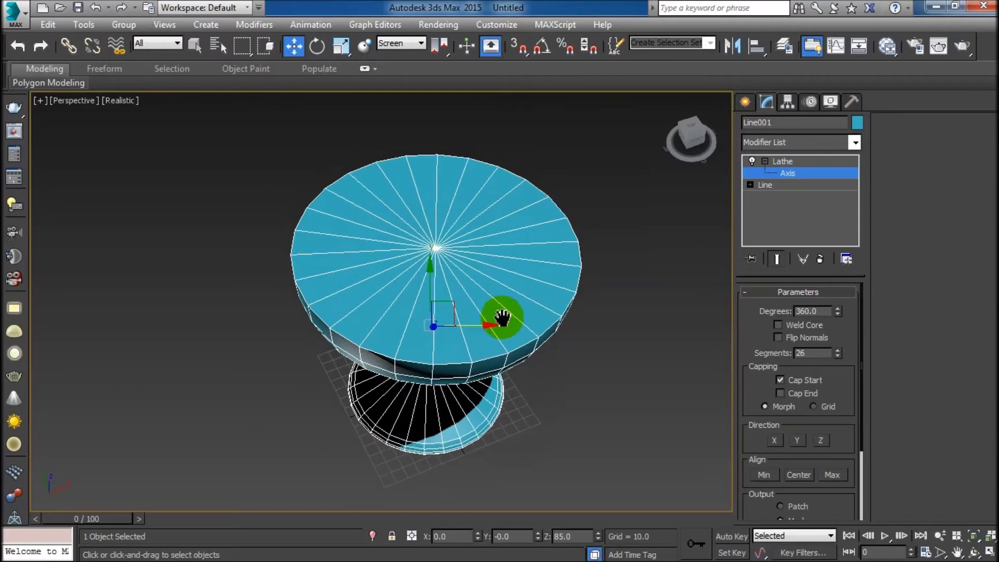
pyautogui.scroll(2, 487, 296)
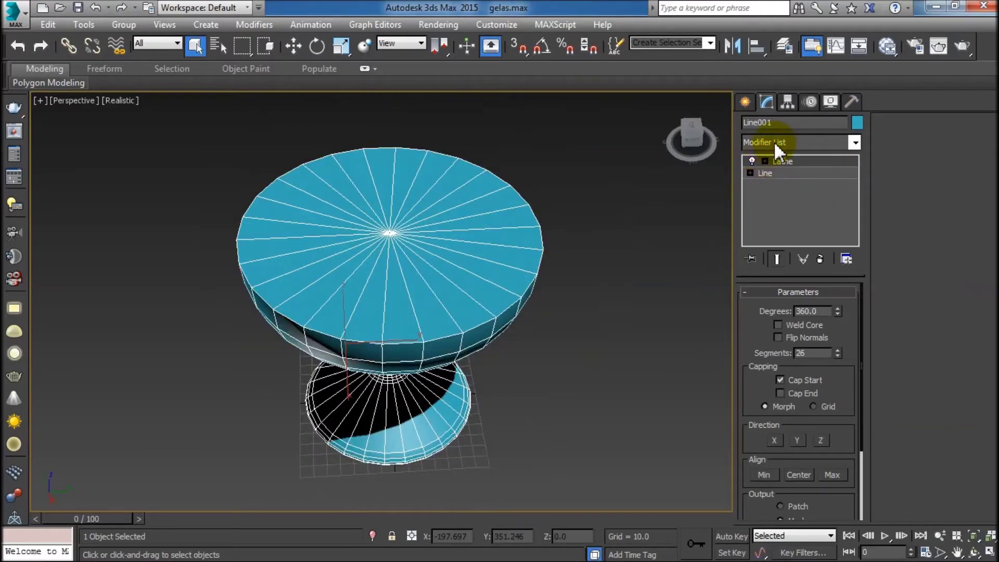
pyautogui.click(774, 145)
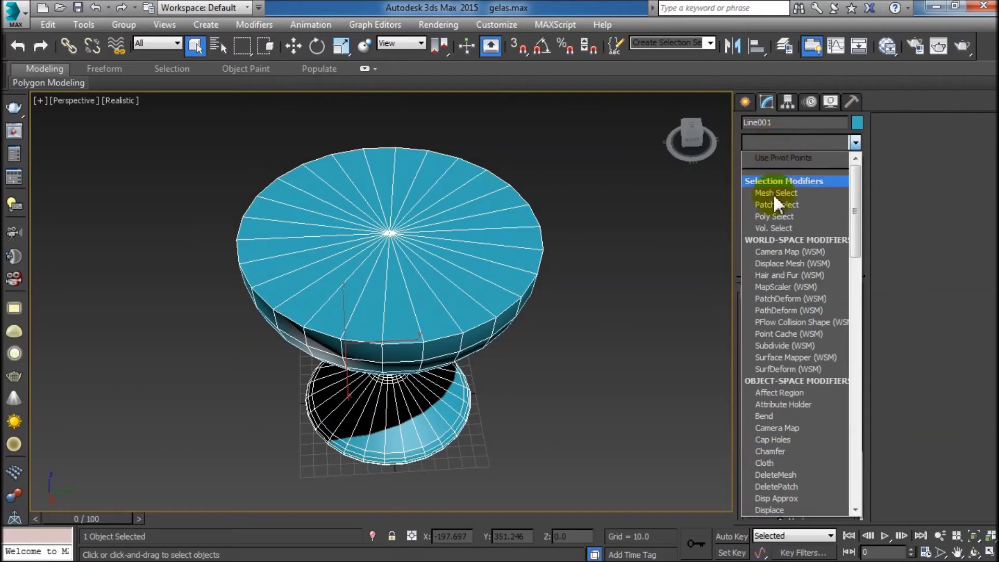
# Add an Edit Poly modifier above the Lathe
pyautogui.scroll(-1, 773, 281)
pyautogui.scroll(-10, 772, 280)
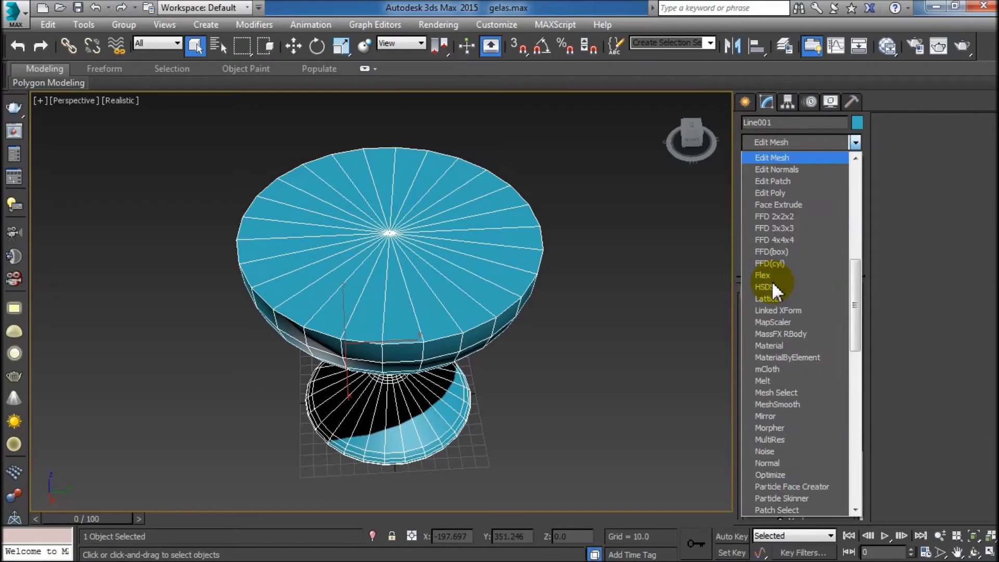
pyautogui.click(782, 198)
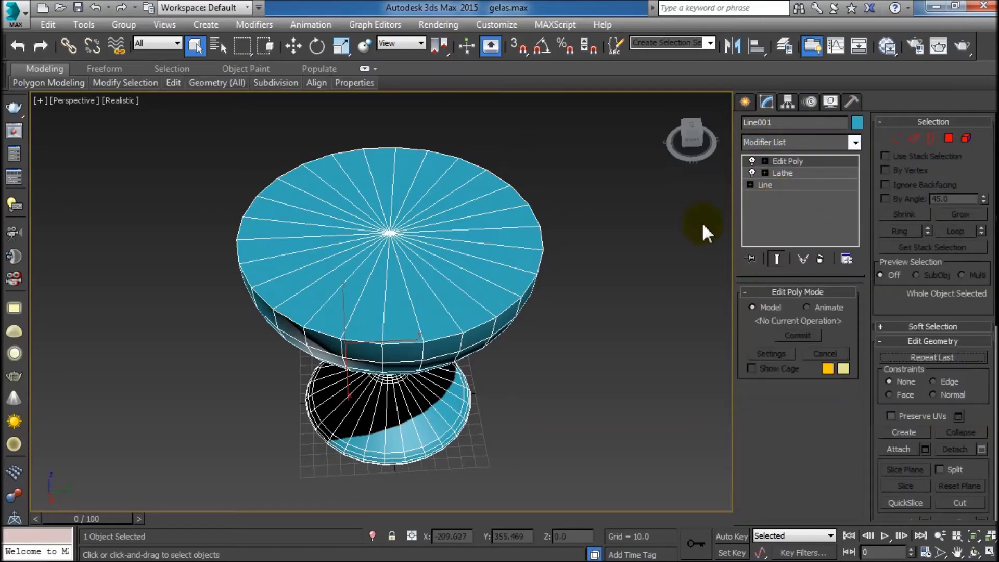
# At Edge level in four-view layout, select the edges of the goblet's top cap
pyautogui.hotkey('alt', 'w')
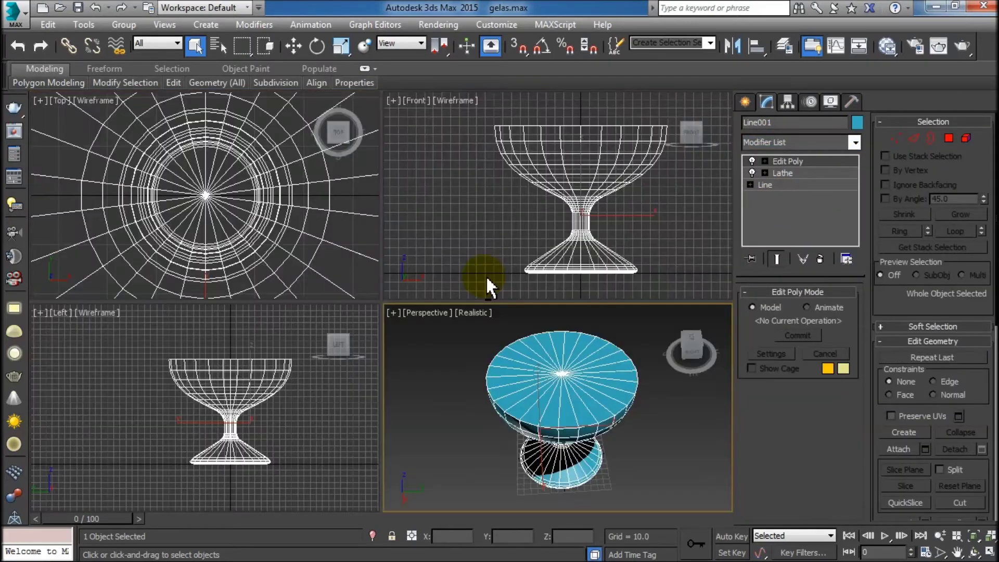
pyautogui.click(470, 230)
pyautogui.click(606, 168)
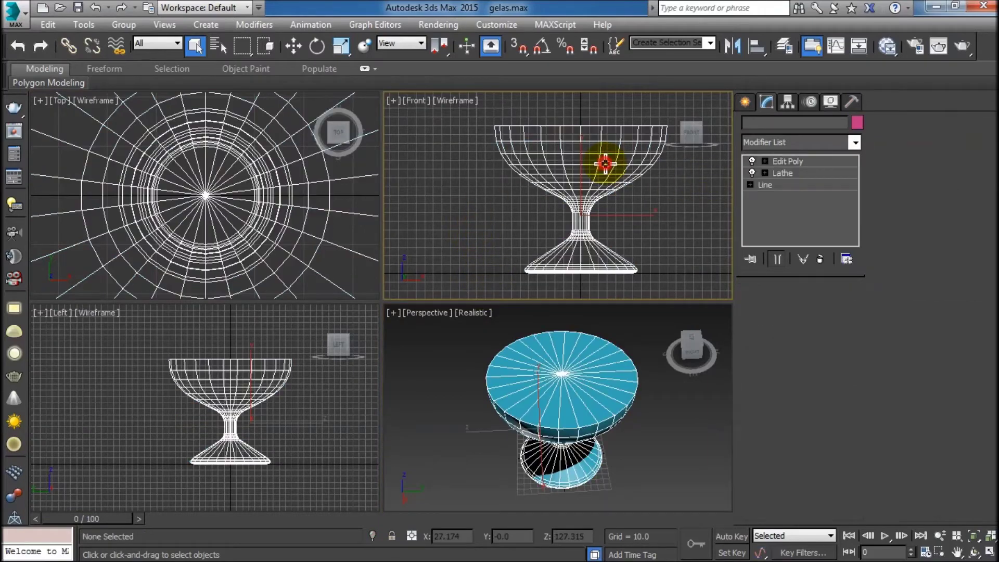
pyautogui.click(765, 161)
pyautogui.click(789, 184)
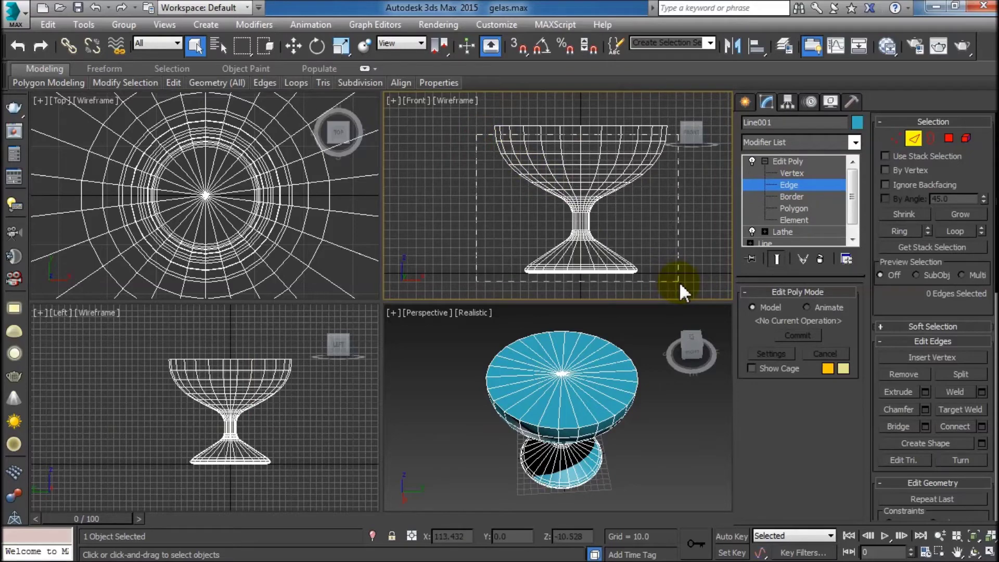
pyautogui.moveTo(550, 221); pyautogui.dragTo(679, 282)
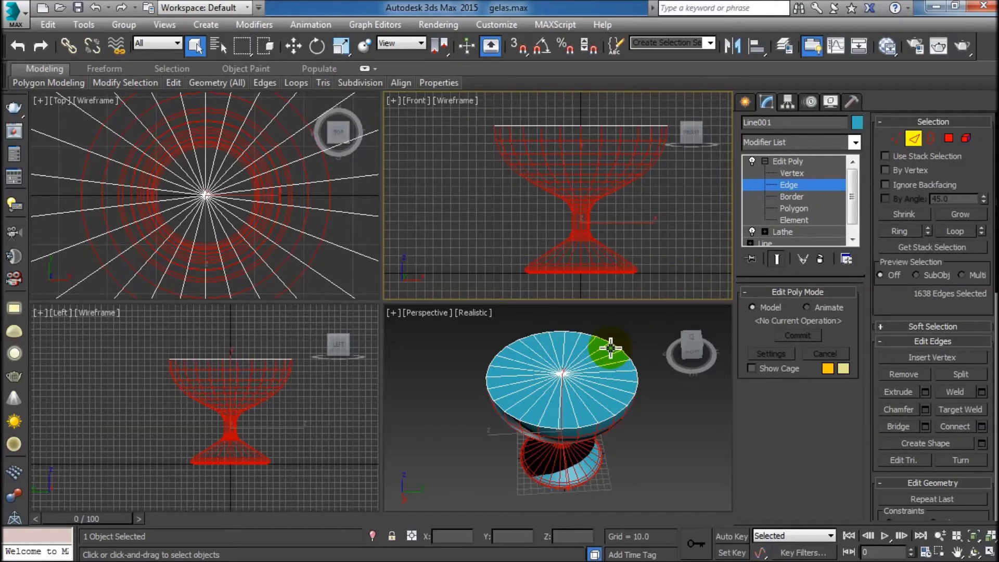
pyautogui.click(609, 347)
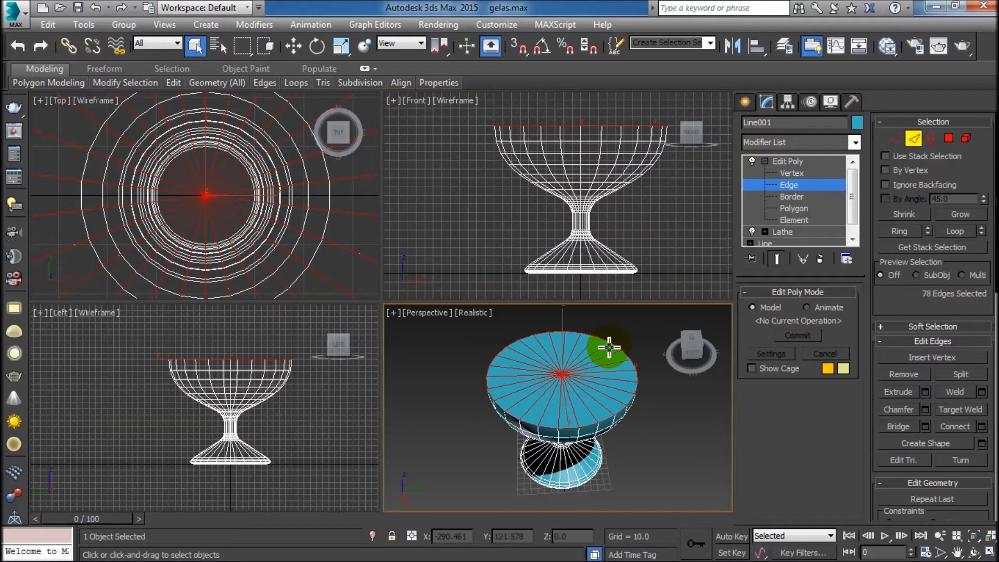
# Maximize the Perspective view and delete the flat top cap
pyautogui.hotkey('alt', 'w')
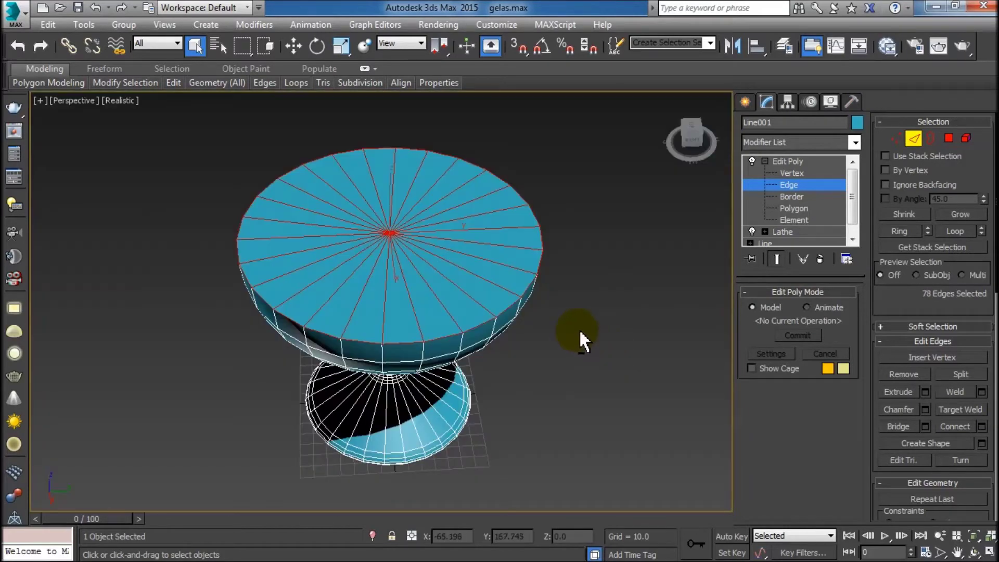
pyautogui.keyDown('alt'); pyautogui.moveTo(578, 329); pyautogui.dragTo(580, 345, button='middle'); pyautogui.keyUp('alt')
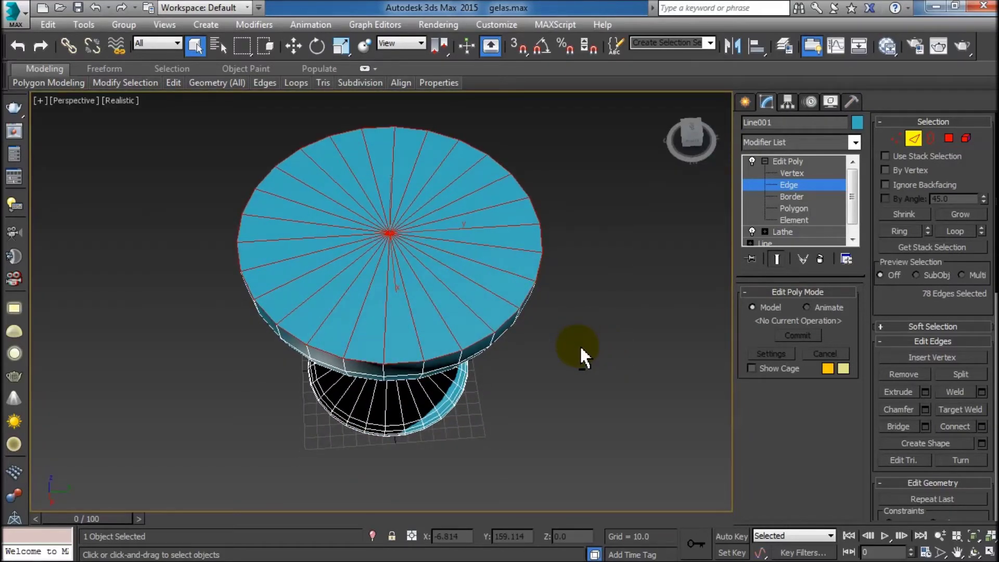
pyautogui.press('Delete')
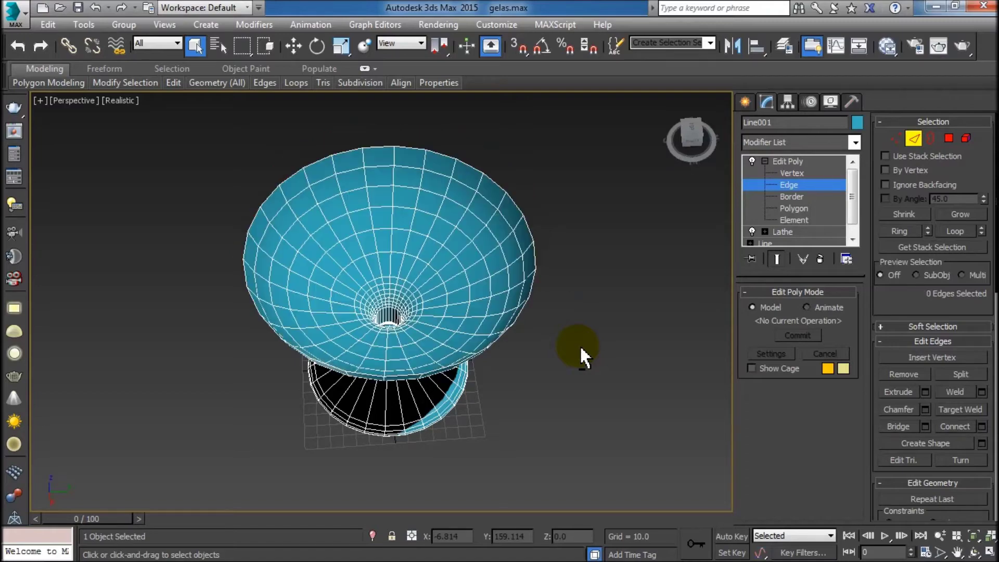
pyautogui.moveTo(486, 322)
pyautogui.keyDown('alt'); pyautogui.mouseDown(button='middle')
pyautogui.moveTo(485, 380)
pyautogui.moveTo(551, 204)
pyautogui.moveTo(476, 129)
pyautogui.moveTo(430, 414)
pyautogui.moveTo(425, 346)
pyautogui.moveTo(444, 362)
pyautogui.mouseUp(button='middle'); pyautogui.keyUp('alt')
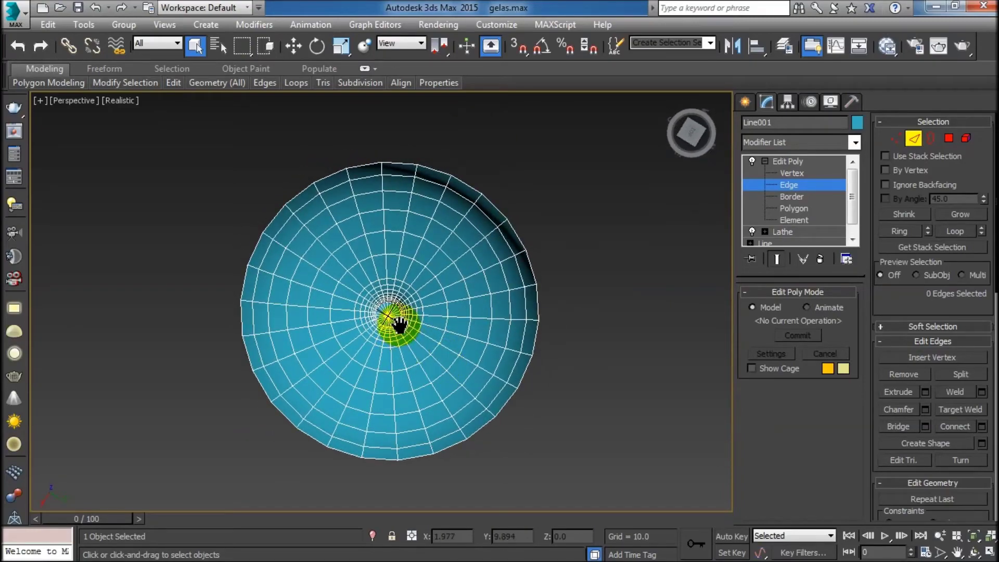
pyautogui.moveTo(397, 325); pyautogui.dragTo(418, 319, button='middle')
pyautogui.scroll(3, 417, 323)
pyautogui.scroll(3, 418, 333)
pyautogui.scroll(2, 425, 335)
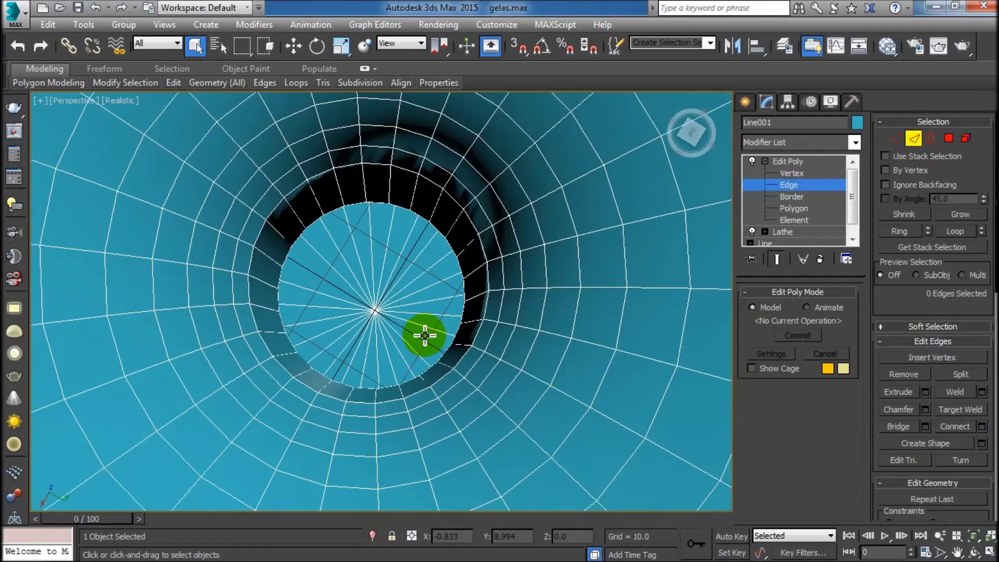
pyautogui.scroll(-5, 424, 336)
pyautogui.moveTo(419, 355)
pyautogui.keyDown('alt'); pyautogui.mouseDown(button='middle')
pyautogui.moveTo(435, 241)
pyautogui.moveTo(422, 296)
pyautogui.moveTo(408, 252)
pyautogui.moveTo(400, 316)
pyautogui.mouseUp(button='middle'); pyautogui.keyUp('alt')
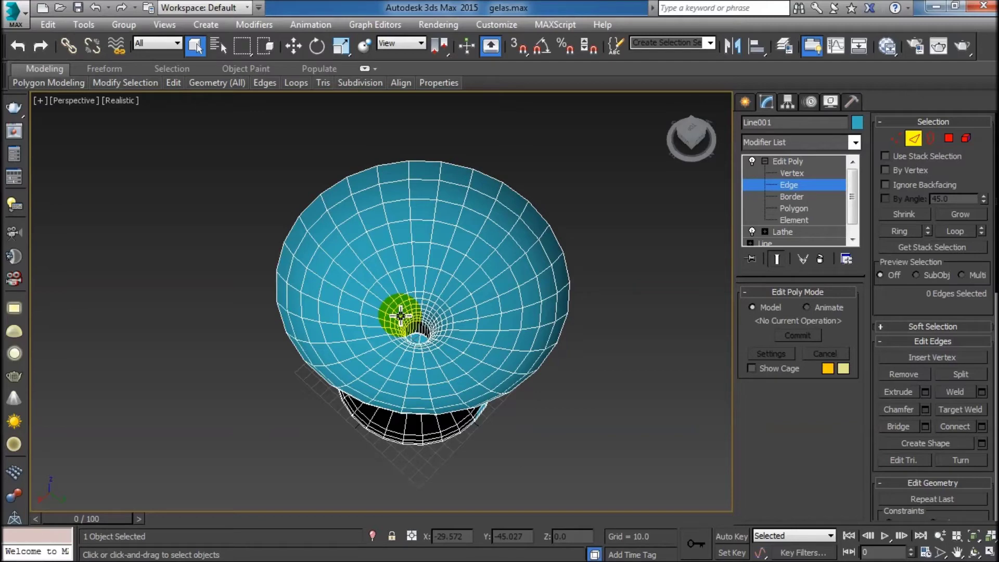
pyautogui.keyDown('alt'); pyautogui.moveTo(374, 375); pyautogui.dragTo(401, 291, button='middle'); pyautogui.keyUp('alt')
pyautogui.scroll(3, 401, 291)
pyautogui.click(768, 161)
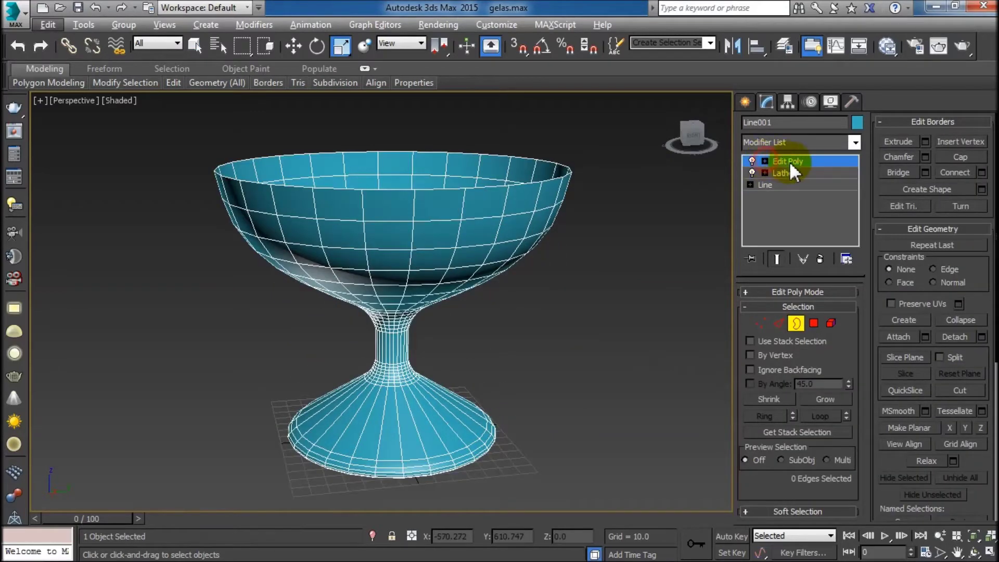
# Select the bowl's open rim border at Edit Poly Border level
pyautogui.press('r')
pyautogui.click(592, 291)
pyautogui.moveTo(539, 329)
pyautogui.keyDown('alt'); pyautogui.mouseDown(button='middle')
pyautogui.moveTo(534, 368)
pyautogui.moveTo(516, 229)
pyautogui.mouseUp(button='middle'); pyautogui.keyUp('alt')
pyautogui.click(516, 229)
pyautogui.click(764, 162)
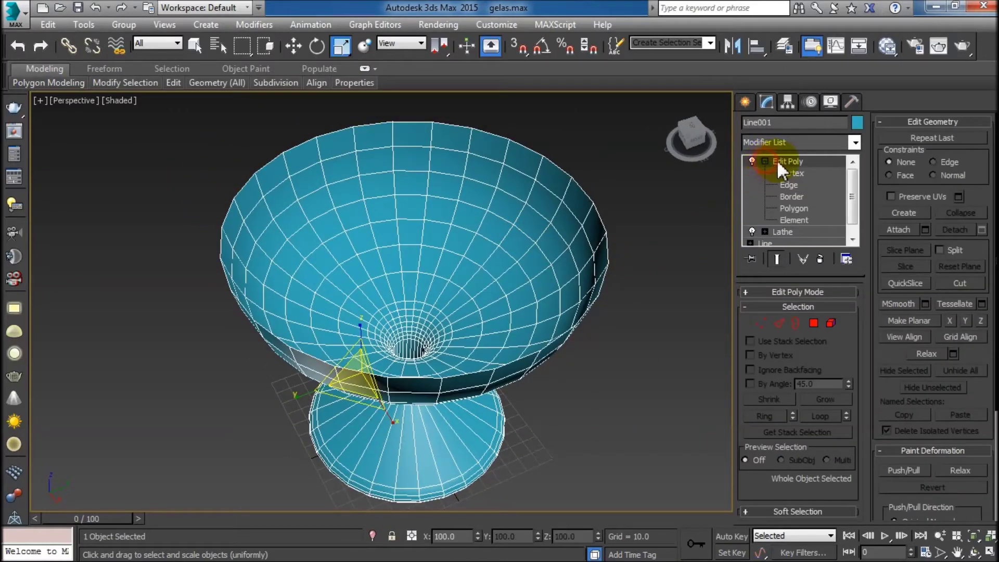
pyautogui.click(798, 196)
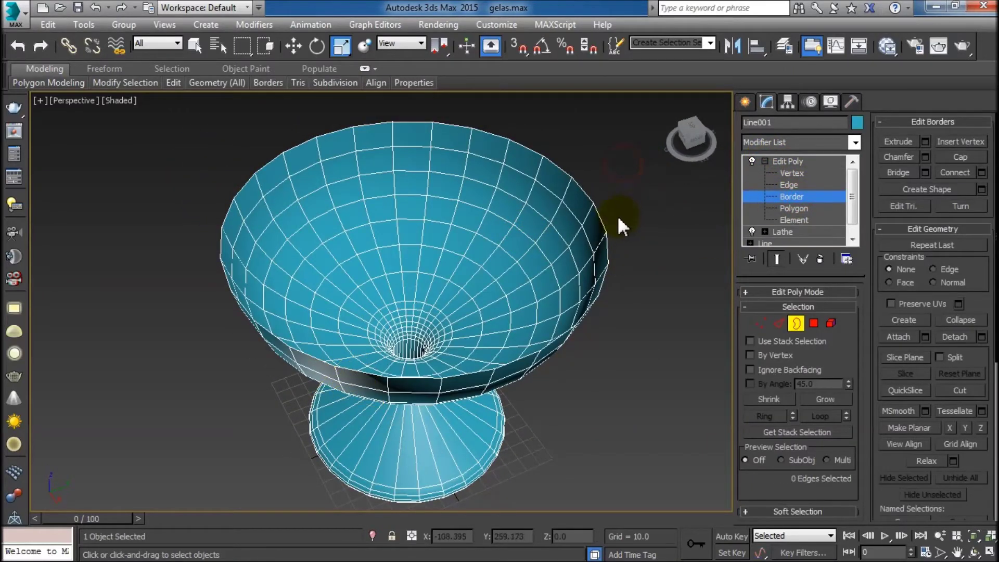
pyautogui.scroll(1, 609, 214)
pyautogui.scroll(8, 599, 214)
pyautogui.click(563, 230)
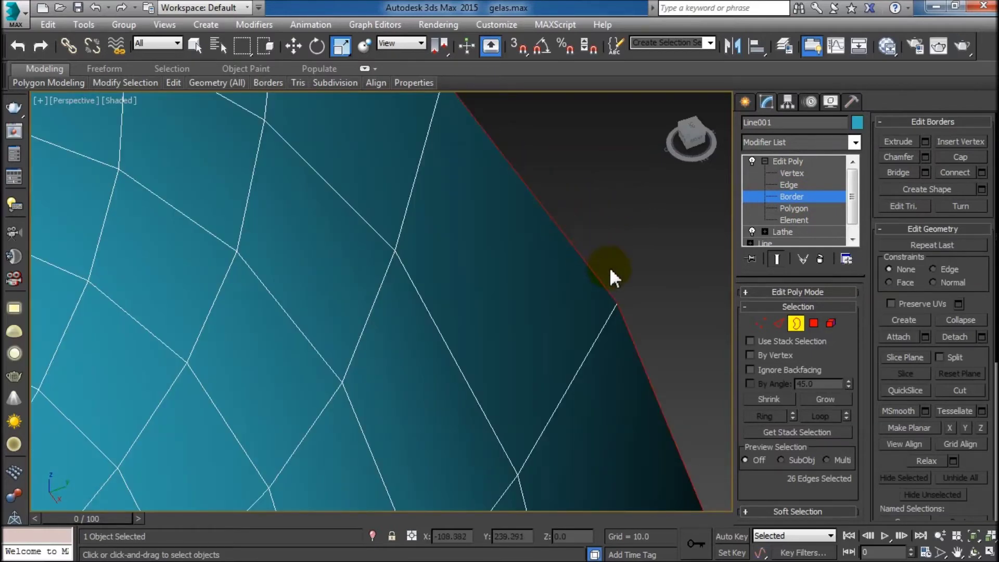
# Scale the rim border down slightly, then Shift-move it down to extrude a new band
pyautogui.scroll(-8, 610, 267)
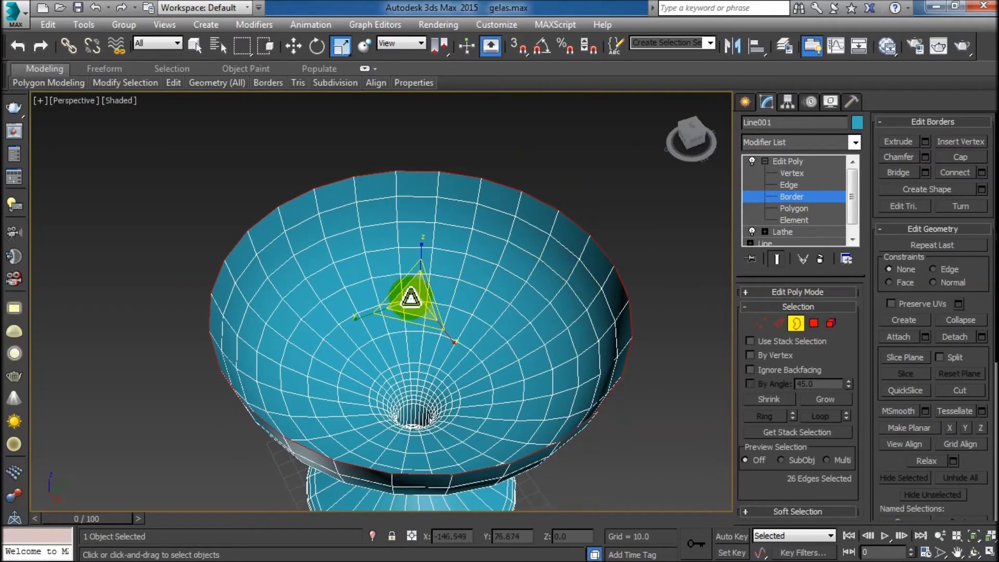
pyautogui.moveTo(410, 298); pyautogui.dragTo(414, 299)
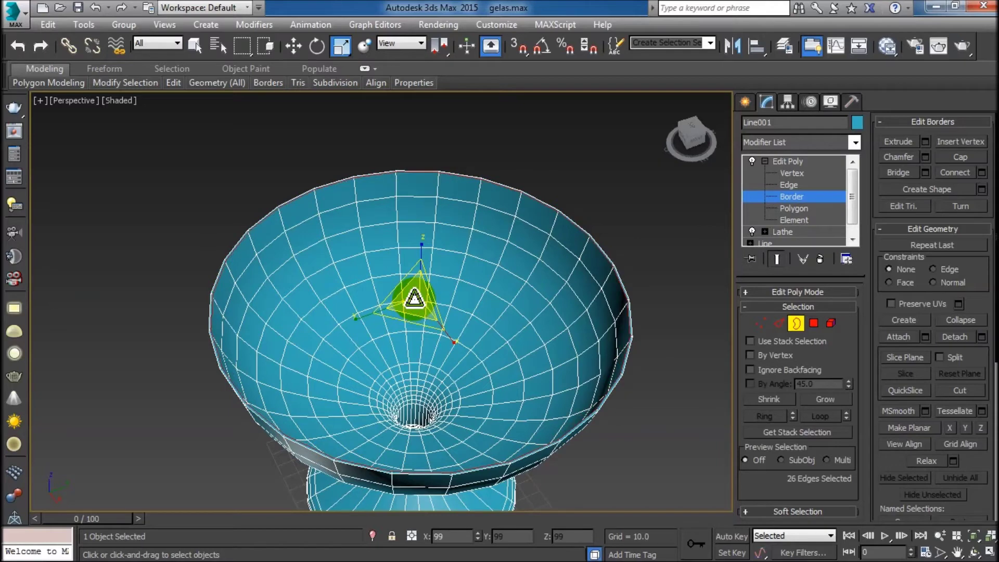
pyautogui.moveTo(415, 298); pyautogui.dragTo(417, 300)
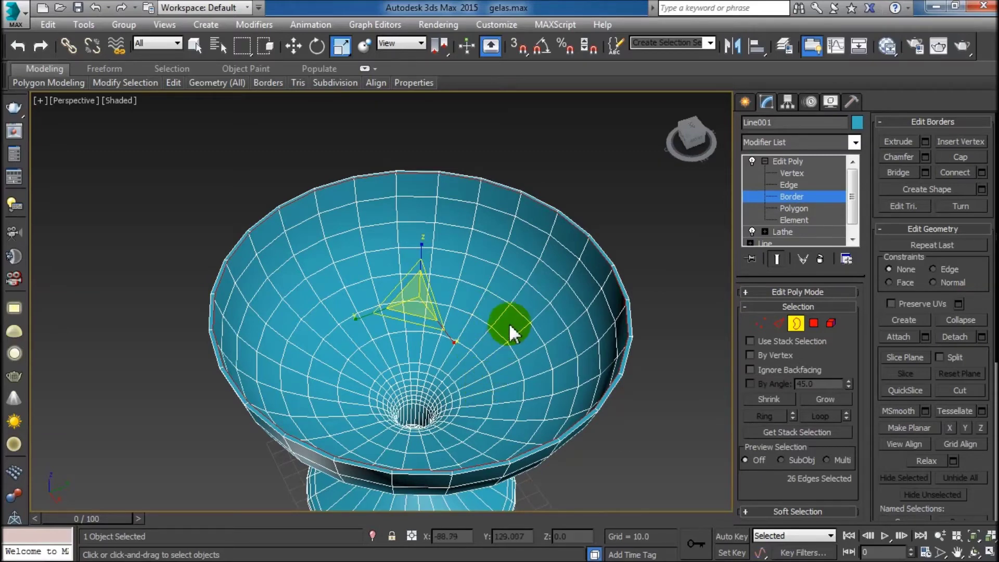
pyautogui.keyDown('alt'); pyautogui.moveTo(479, 364); pyautogui.dragTo(482, 298, button='middle'); pyautogui.keyUp('alt')
pyautogui.click(293, 46)
pyautogui.keyDown('shift'); pyautogui.moveTo(416, 247); pyautogui.dragTo(420, 279); pyautogui.keyUp('shift')
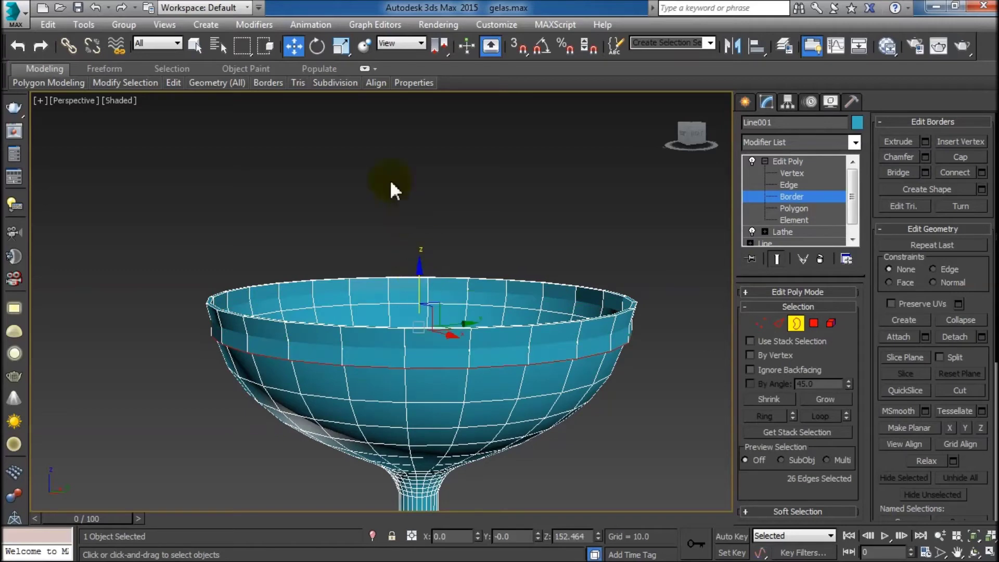
# Scale the rim border loop to 98% and reframe the view to look into the bowl
pyautogui.click(339, 46)
pyautogui.keyDown('shift'); pyautogui.moveTo(413, 319); pyautogui.dragTo(428, 323); pyautogui.keyUp('shift')
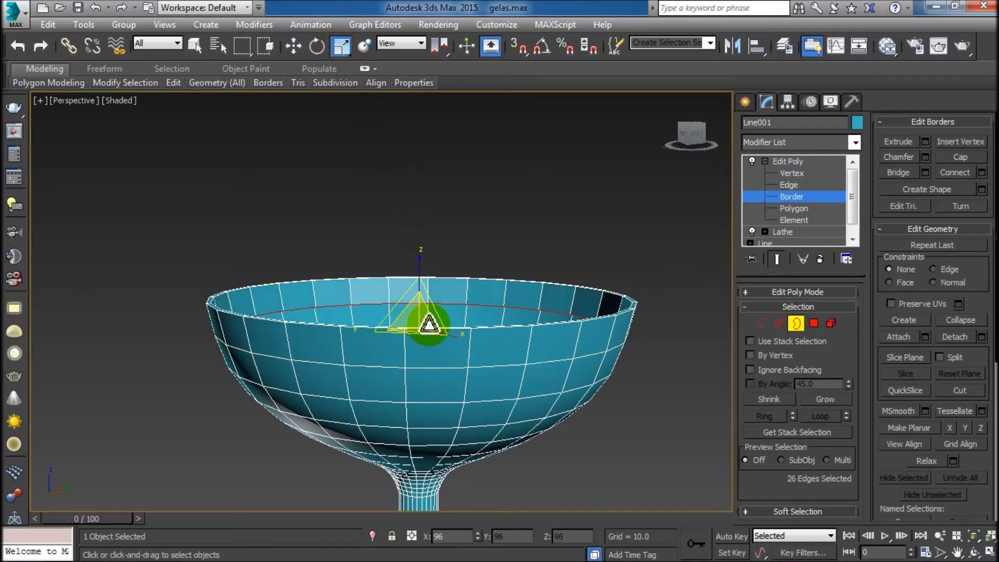
pyautogui.hotkey('alt', 'w')
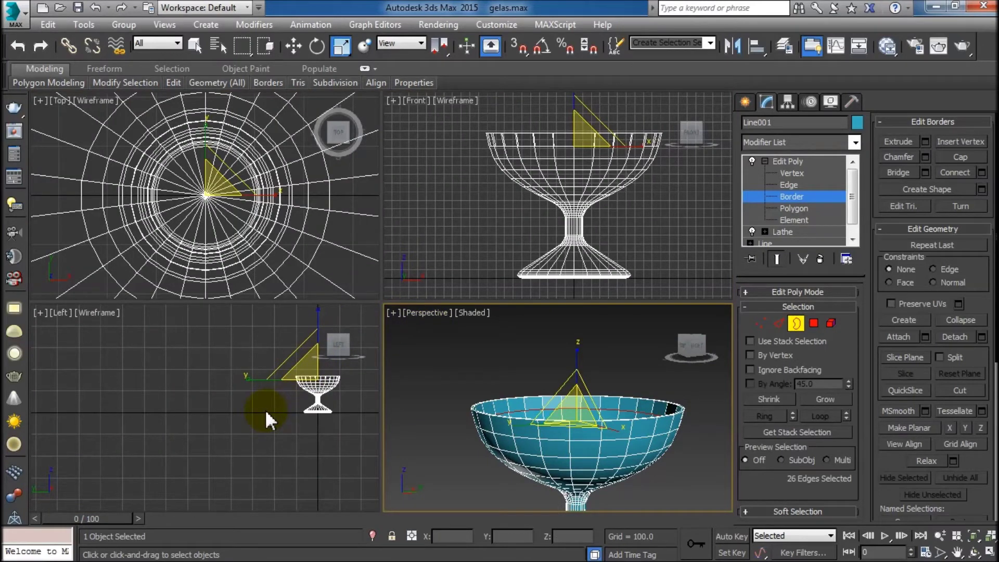
pyautogui.rightClick(288, 254)
pyautogui.moveTo(229, 199); pyautogui.dragTo(297, 216, button='middle')
pyautogui.hotkey('alt', 'w')
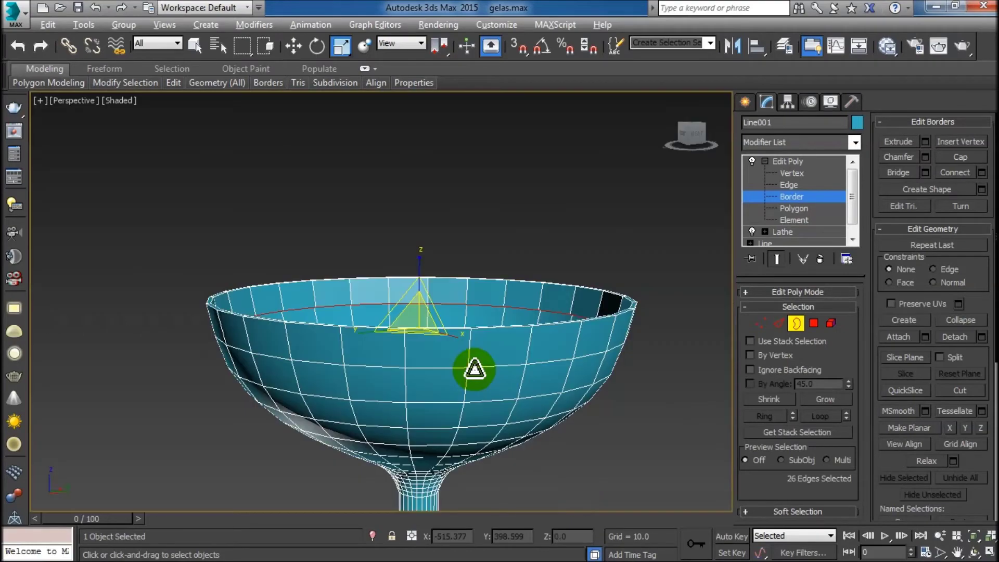
pyautogui.moveTo(435, 345)
pyautogui.keyDown('alt'); pyautogui.mouseDown(button='middle')
pyautogui.moveTo(453, 401)
pyautogui.moveTo(451, 361)
pyautogui.moveTo(470, 353)
pyautogui.moveTo(450, 301)
pyautogui.mouseUp(button='middle'); pyautogui.keyUp('alt')
pyautogui.scroll(3, 470, 353)
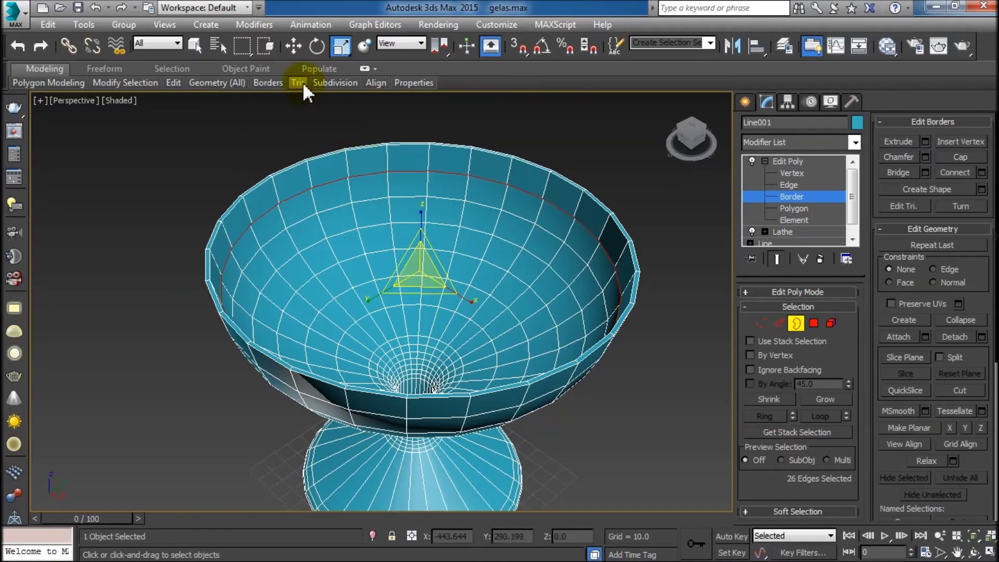
# Shift-move the border down along Z and scale the new loop to 95%
pyautogui.click(294, 46)
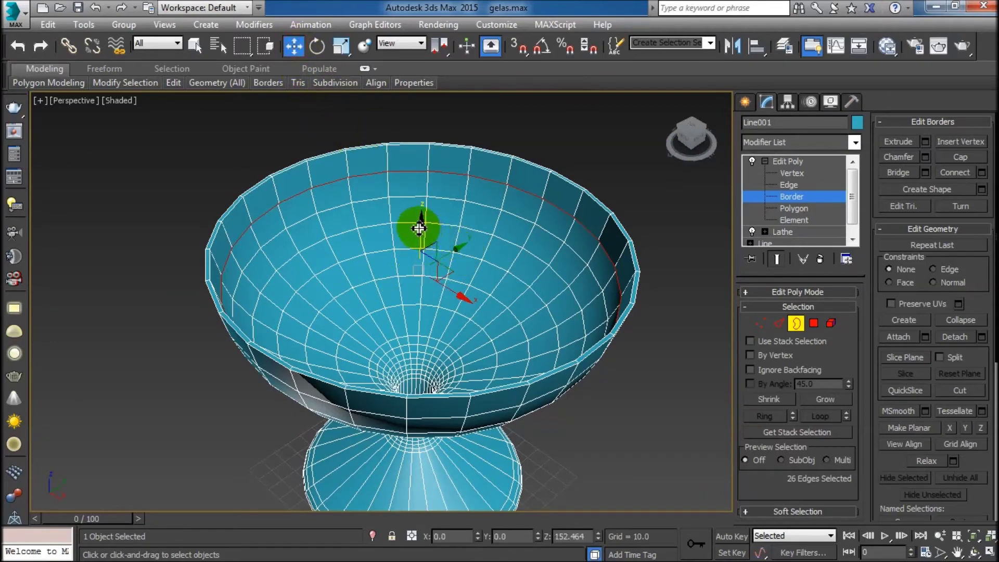
pyautogui.moveTo(417, 228); pyautogui.dragTo(466, 376)
pyautogui.keyDown('alt'); pyautogui.moveTo(466, 376); pyautogui.dragTo(457, 305, button='middle'); pyautogui.keyUp('alt')
pyautogui.moveTo(455, 305); pyautogui.dragTo(422, 255)
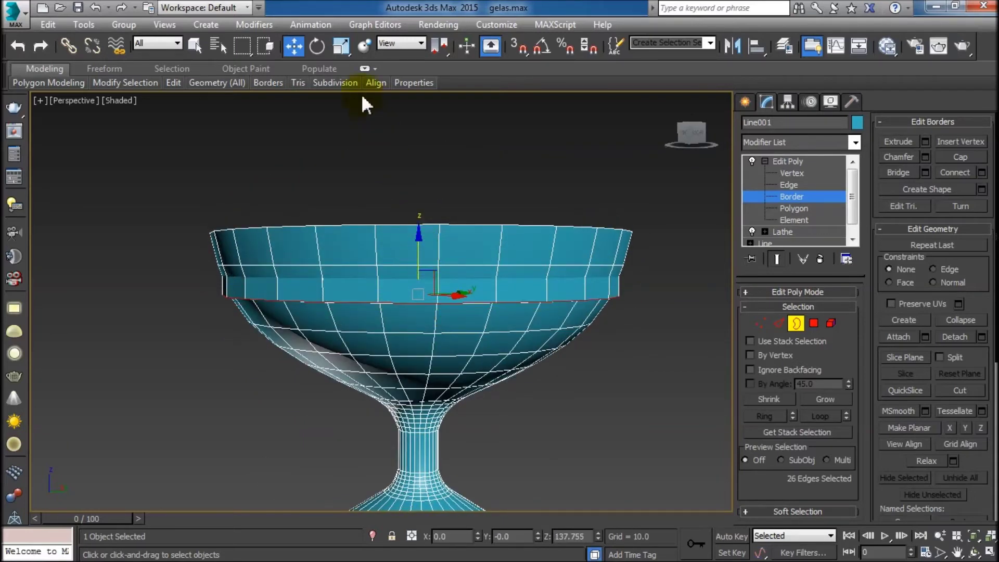
pyautogui.click(341, 46)
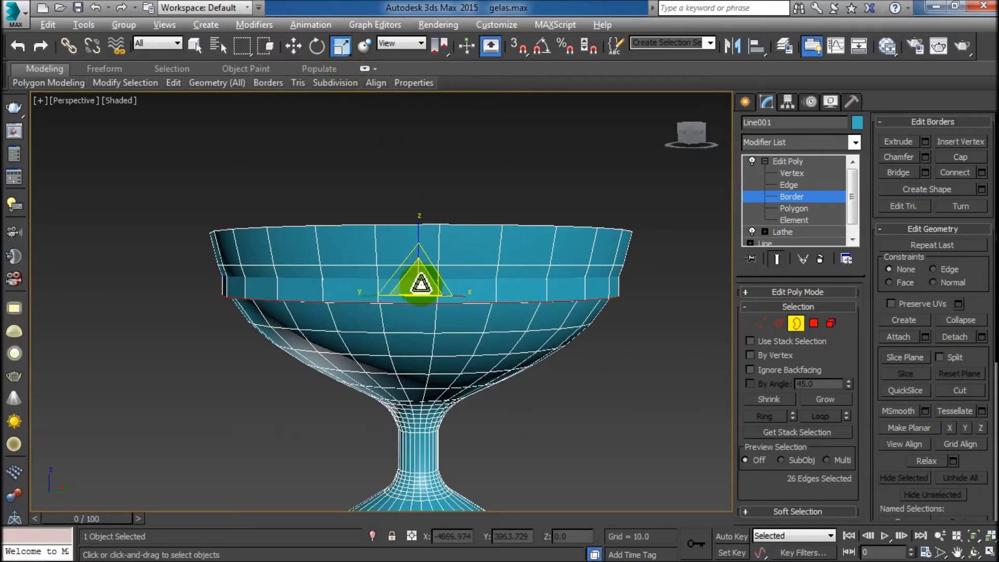
pyautogui.moveTo(421, 283); pyautogui.dragTo(425, 288)
pyautogui.moveTo(425, 288)
pyautogui.keyDown('alt'); pyautogui.mouseDown(button='middle')
pyautogui.moveTo(437, 334)
pyautogui.moveTo(430, 299)
pyautogui.mouseUp(button='middle'); pyautogui.keyUp('alt')
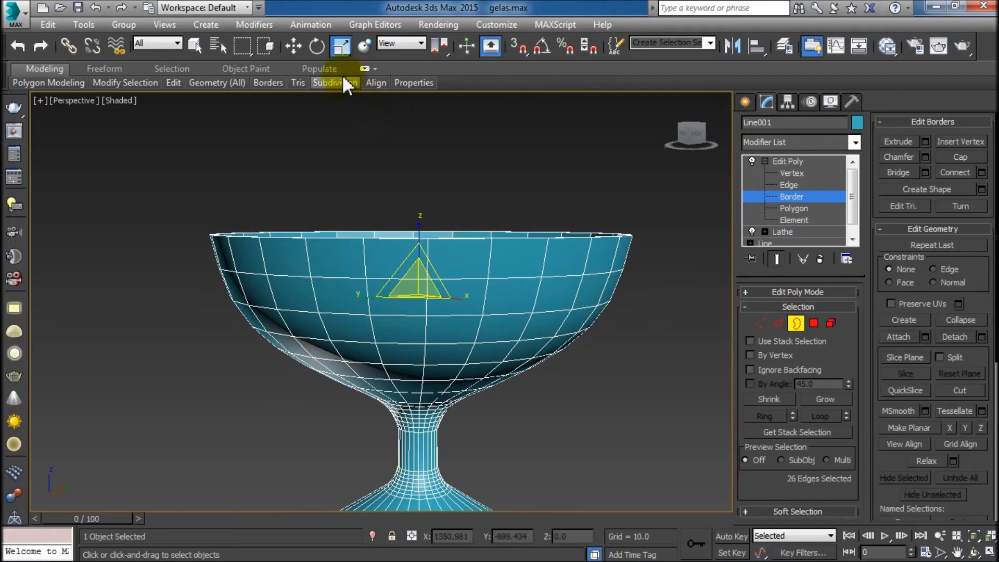
# Extrude another band of faces downward and scale its border loop to 95%
pyautogui.click(292, 48)
pyautogui.keyDown('shift'); pyautogui.moveTo(418, 245); pyautogui.dragTo(418, 269); pyautogui.keyUp('shift')
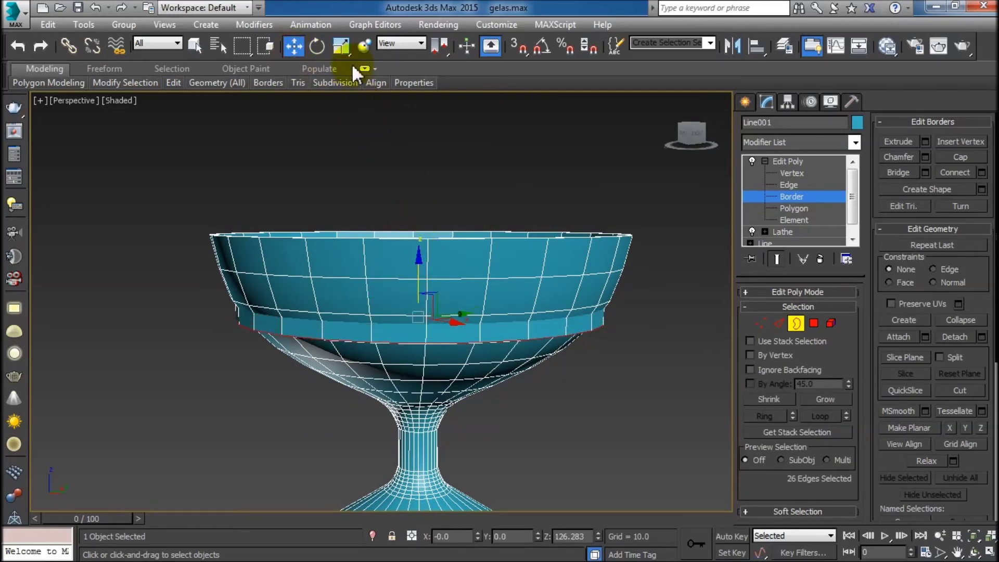
pyautogui.click(341, 46)
pyautogui.moveTo(419, 318); pyautogui.dragTo(435, 326)
pyautogui.moveTo(435, 326)
pyautogui.keyDown('alt'); pyautogui.mouseDown(button='middle')
pyautogui.moveTo(448, 401)
pyautogui.moveTo(463, 364)
pyautogui.moveTo(443, 318)
pyautogui.mouseUp(button='middle'); pyautogui.keyUp('alt')
pyautogui.click(294, 46)
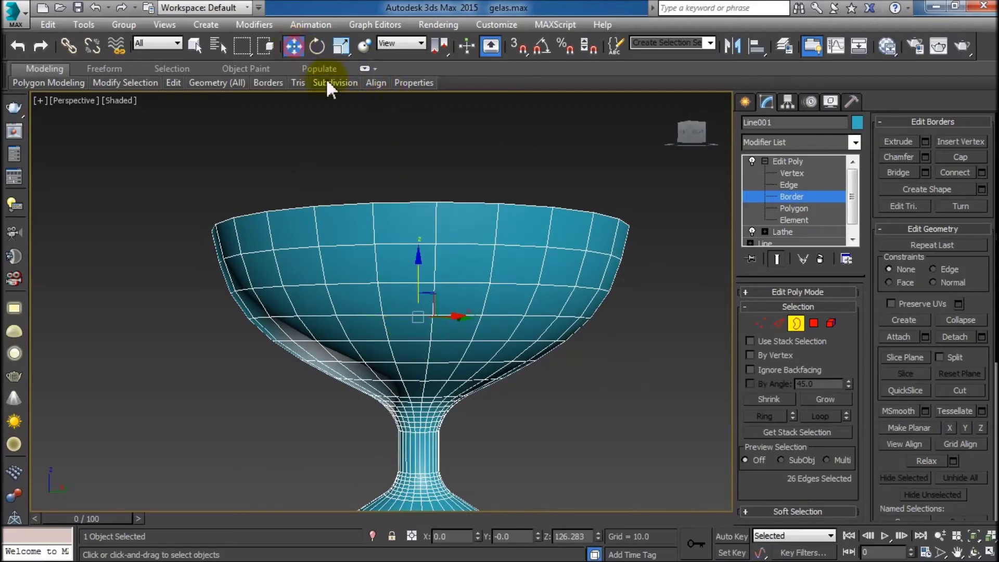
# Extrude a further band downward, shrink its border, and lengthen the band along Z
pyautogui.keyDown('shift'); pyautogui.moveTo(419, 276); pyautogui.dragTo(426, 299); pyautogui.keyUp('shift')
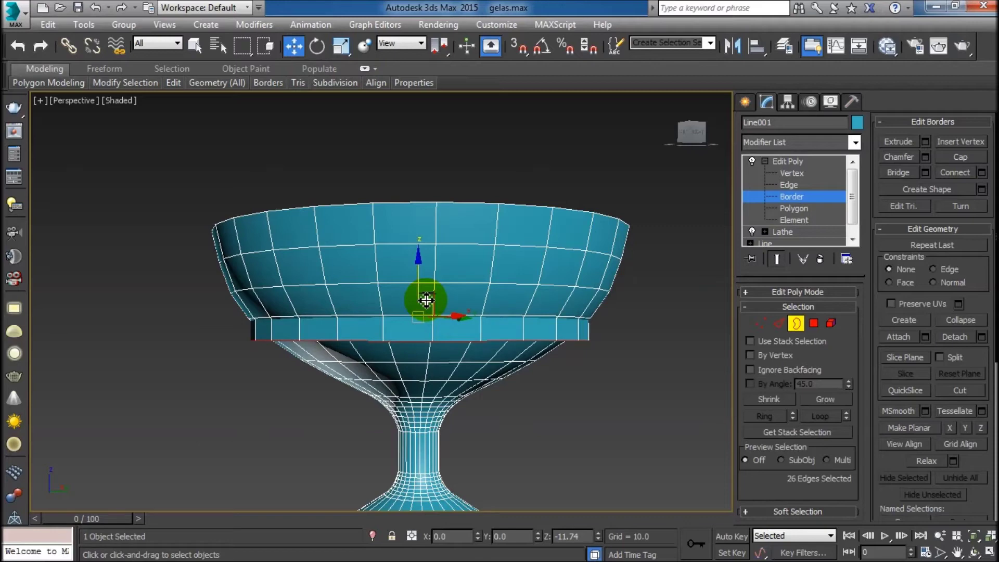
pyautogui.click(341, 51)
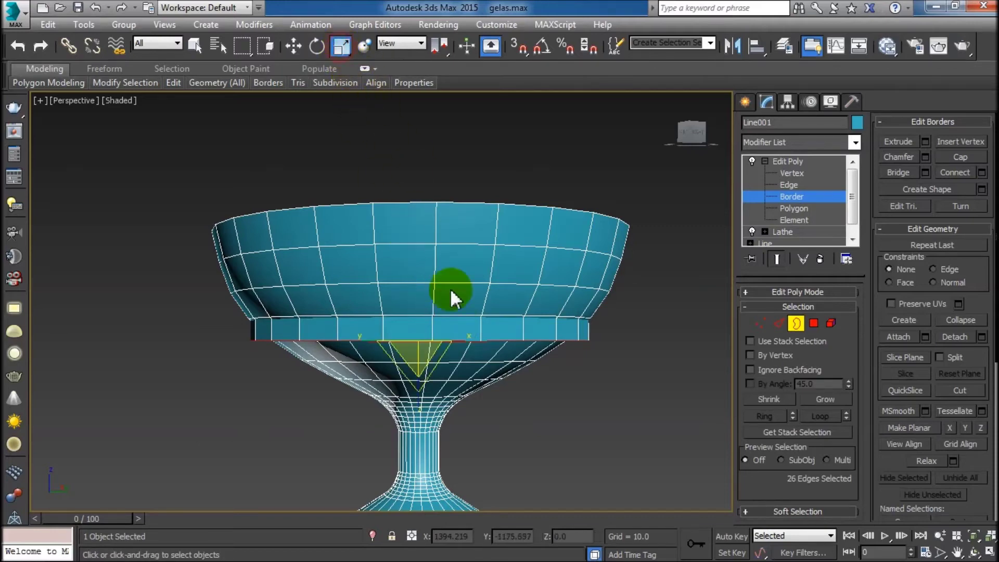
pyautogui.moveTo(413, 358); pyautogui.dragTo(428, 372)
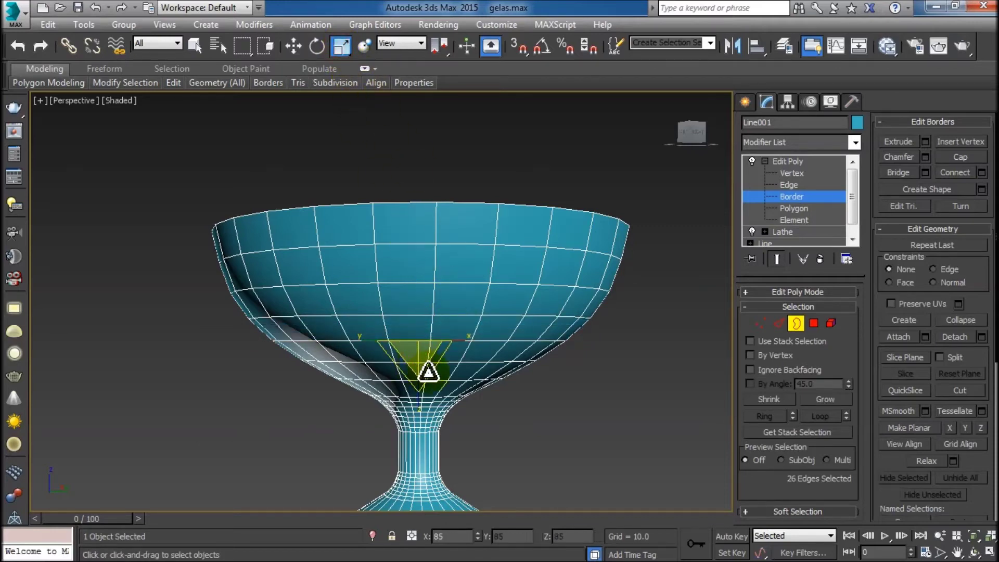
pyautogui.moveTo(430, 376)
pyautogui.keyDown('alt'); pyautogui.mouseDown(button='middle')
pyautogui.moveTo(446, 364)
pyautogui.moveTo(446, 412)
pyautogui.moveTo(448, 344)
pyautogui.mouseUp(button='middle'); pyautogui.keyUp('alt')
pyautogui.click(294, 46)
pyautogui.moveTo(419, 320)
pyautogui.mouseDown()
pyautogui.moveTo(419, 290)
pyautogui.moveTo(423, 311)
pyautogui.mouseUp()
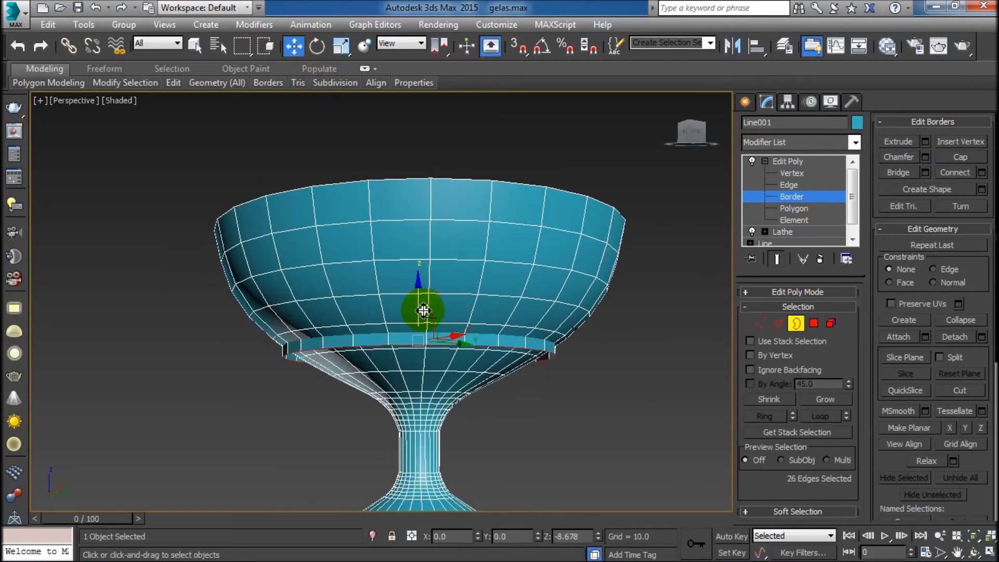
pyautogui.keyDown('shift'); pyautogui.moveTo(421, 306); pyautogui.dragTo(418, 343); pyautogui.keyUp('shift')
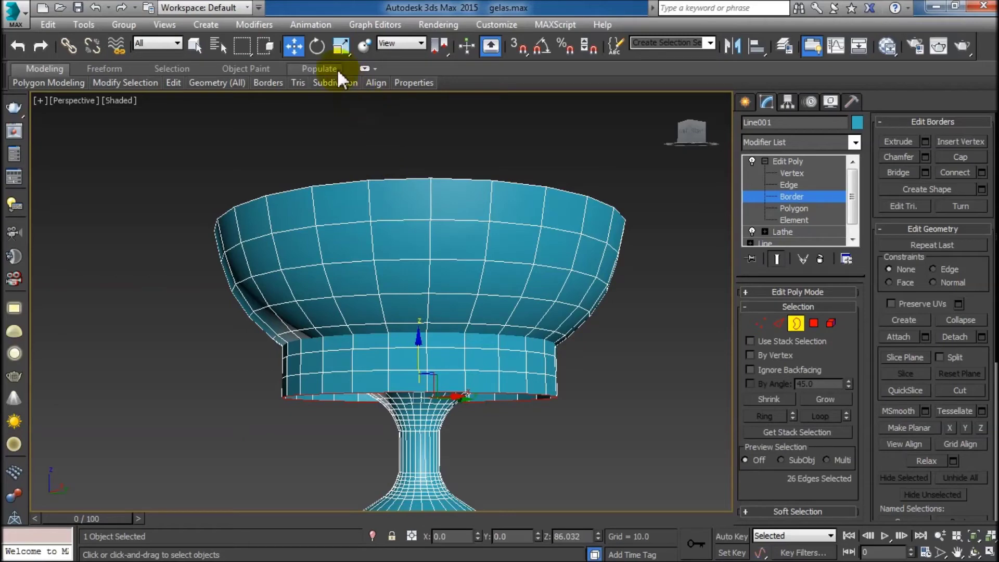
pyautogui.keyDown('alt'); pyautogui.moveTo(410, 213); pyautogui.dragTo(432, 257, button='middle'); pyautogui.keyUp('alt')
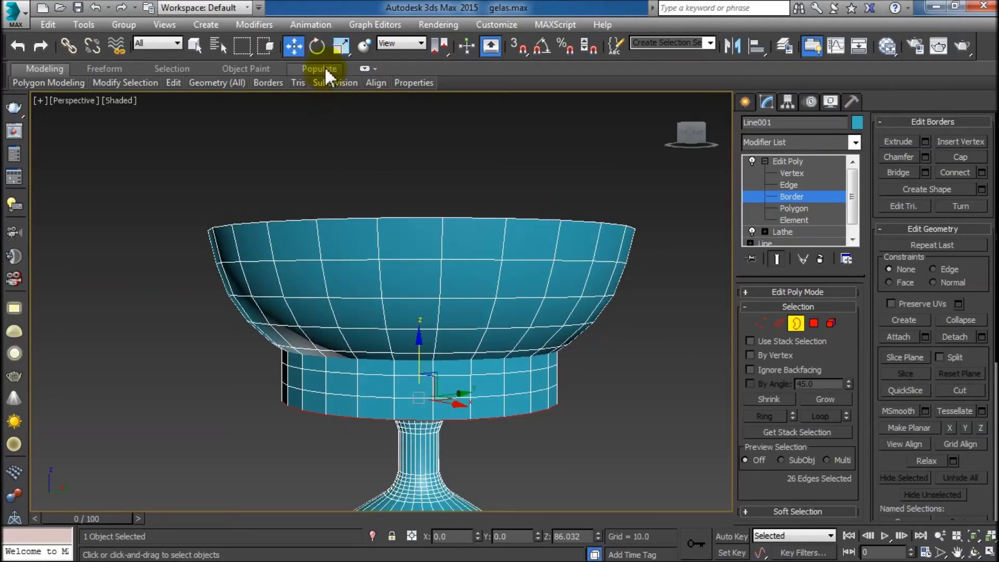
# Scale the bottom border ring inward into a small ring tapering toward the stem
pyautogui.click(341, 46)
pyautogui.moveTo(423, 391); pyautogui.dragTo(441, 454)
pyautogui.keyDown('alt'); pyautogui.moveTo(441, 454); pyautogui.dragTo(439, 457, button='middle'); pyautogui.keyUp('alt')
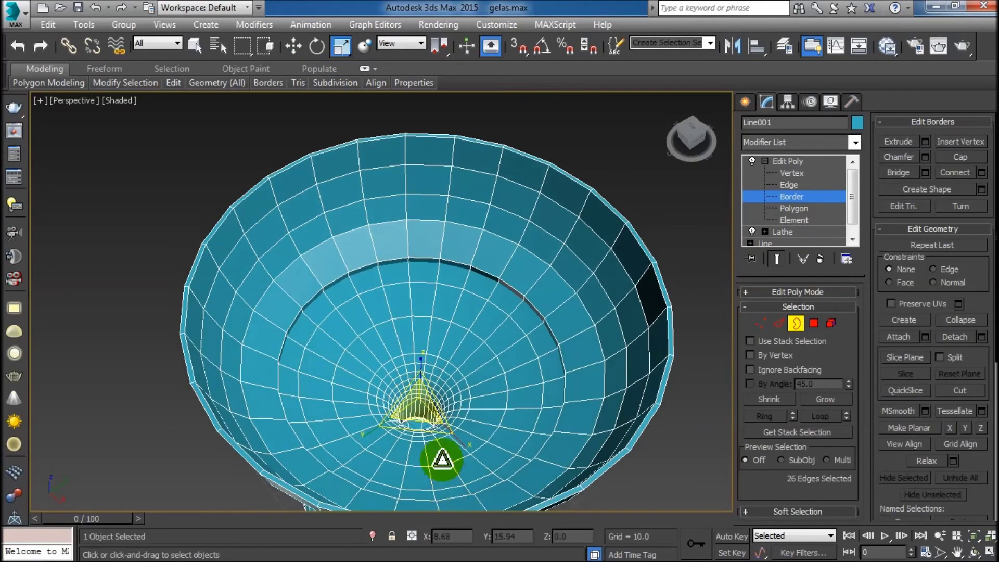
pyautogui.moveTo(423, 402)
pyautogui.mouseDown()
pyautogui.moveTo(441, 486)
pyautogui.moveTo(440, 418)
pyautogui.moveTo(484, 423)
pyautogui.mouseUp()
pyautogui.keyDown('alt'); pyautogui.moveTo(470, 446); pyautogui.dragTo(468, 364, button='middle'); pyautogui.keyUp('alt')
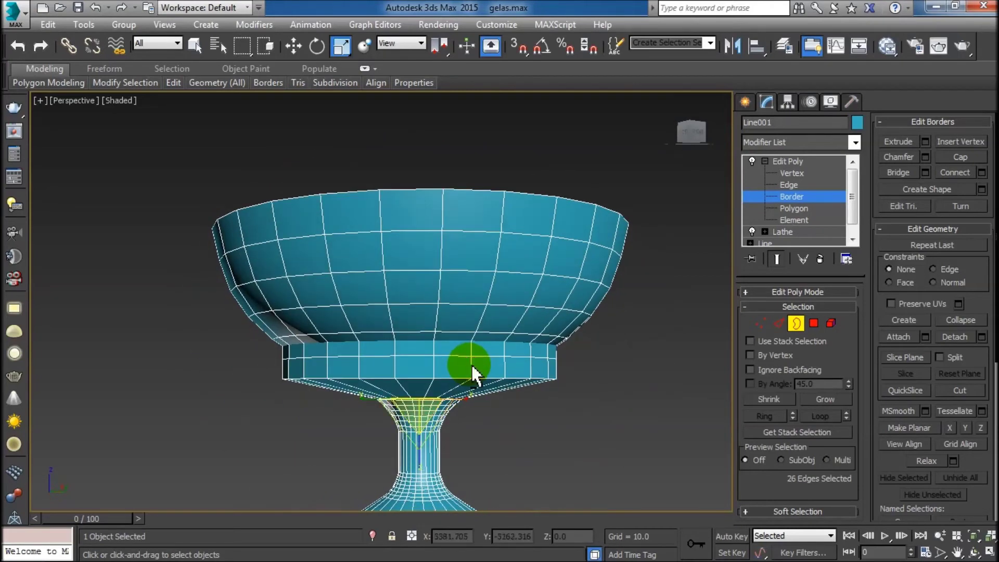
# In Edge mode, loop-select the edge ring at the top of the stem and scale it inward
pyautogui.click(789, 186)
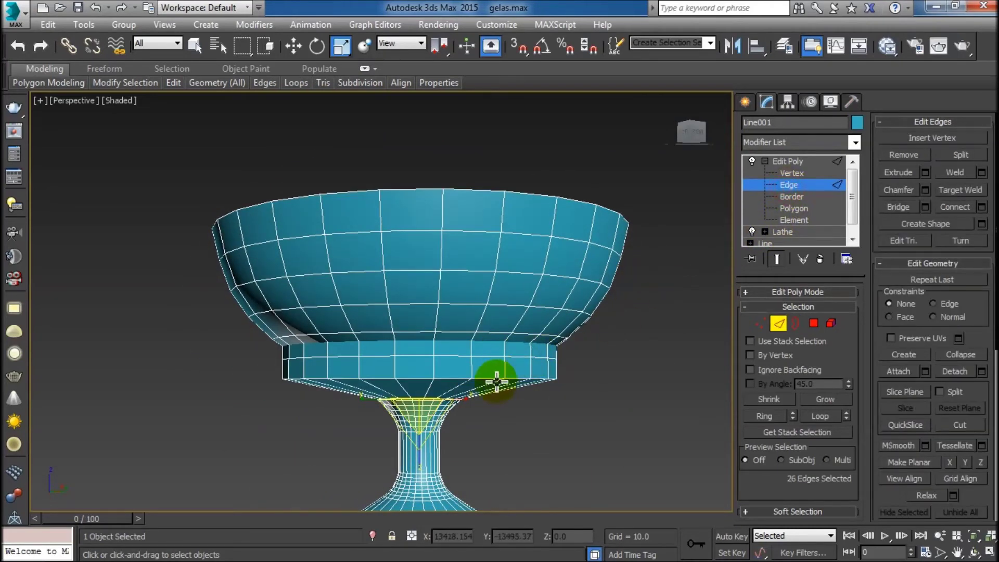
pyautogui.click(487, 379)
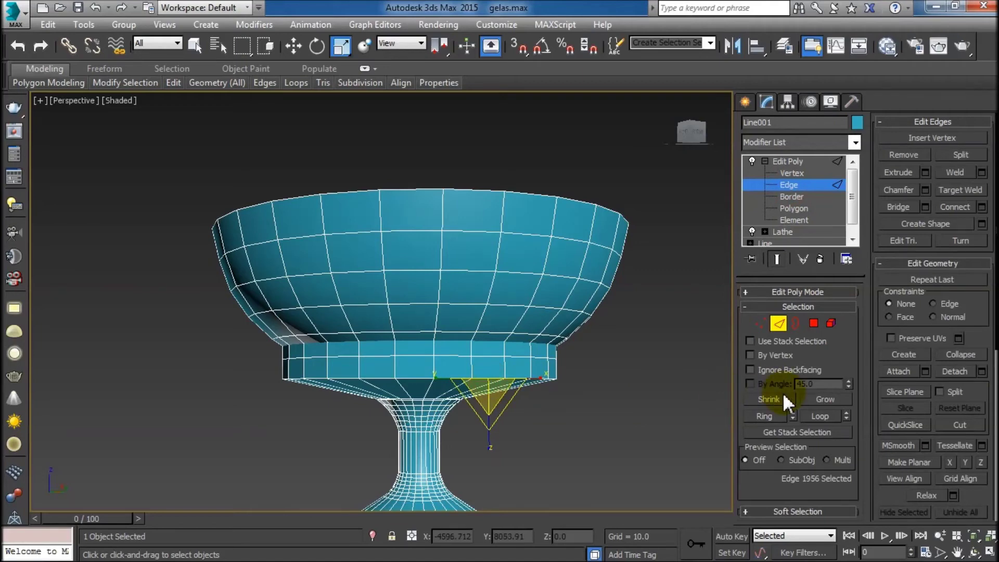
pyautogui.click(819, 415)
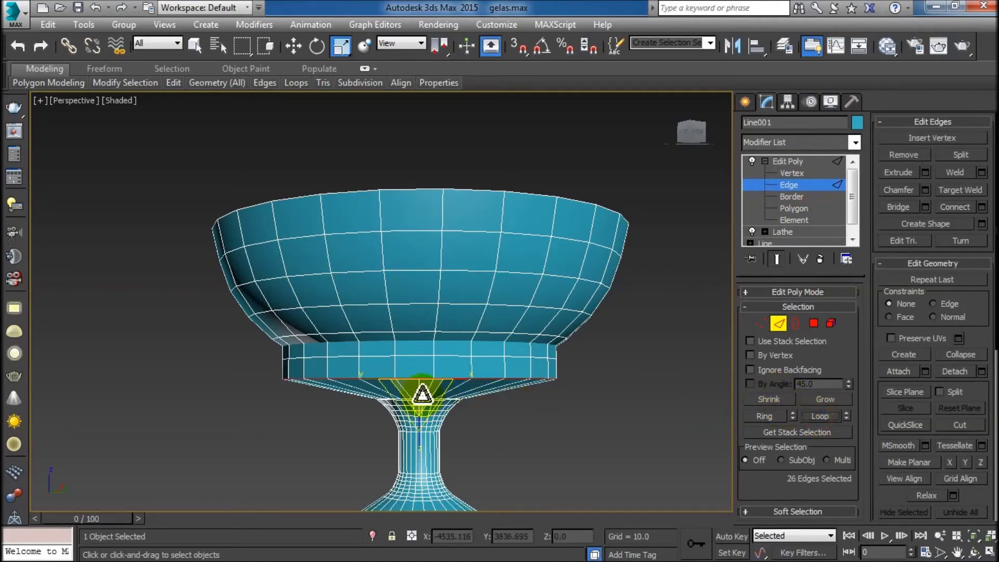
pyautogui.keyDown('alt'); pyautogui.moveTo(458, 409); pyautogui.dragTo(462, 480, button='middle'); pyautogui.keyUp('alt')
pyautogui.moveTo(421, 396); pyautogui.dragTo(432, 471)
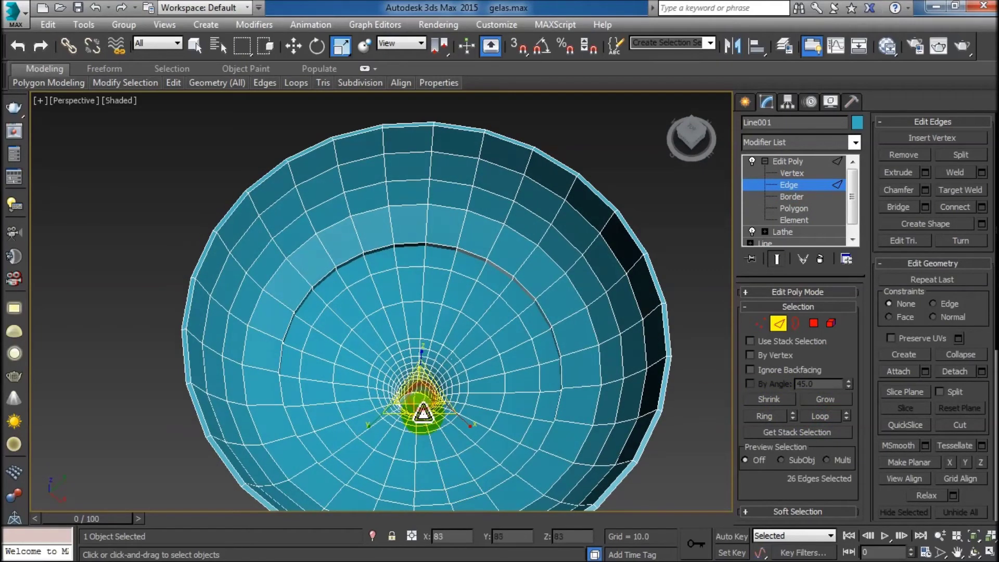
pyautogui.moveTo(431, 471); pyautogui.dragTo(429, 448)
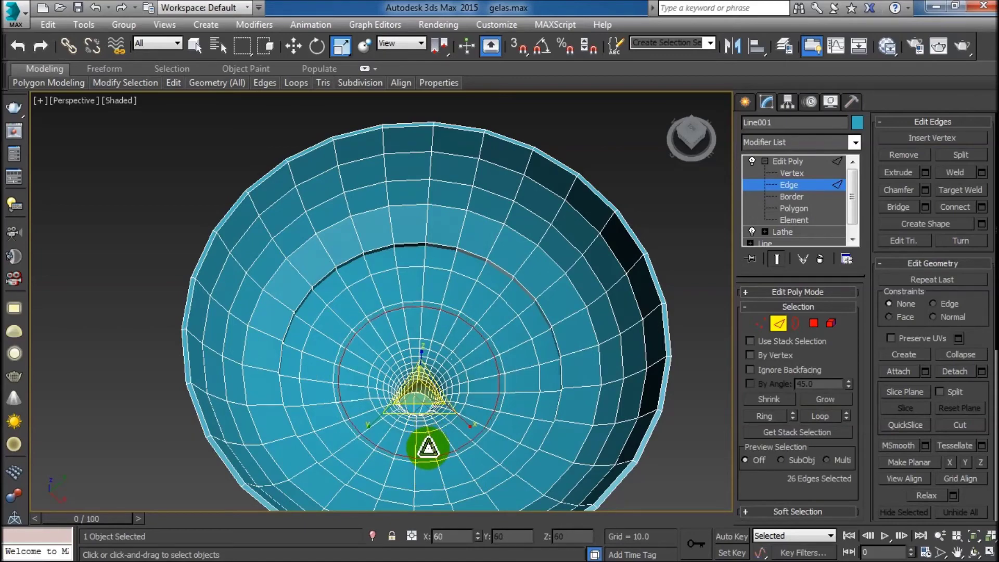
pyautogui.keyDown('alt'); pyautogui.moveTo(452, 458); pyautogui.dragTo(454, 344, button='middle'); pyautogui.keyUp('alt')
# Loop-select the next edge ring up and scale it inward for a smooth bowl-to-stem taper
pyautogui.click(463, 282)
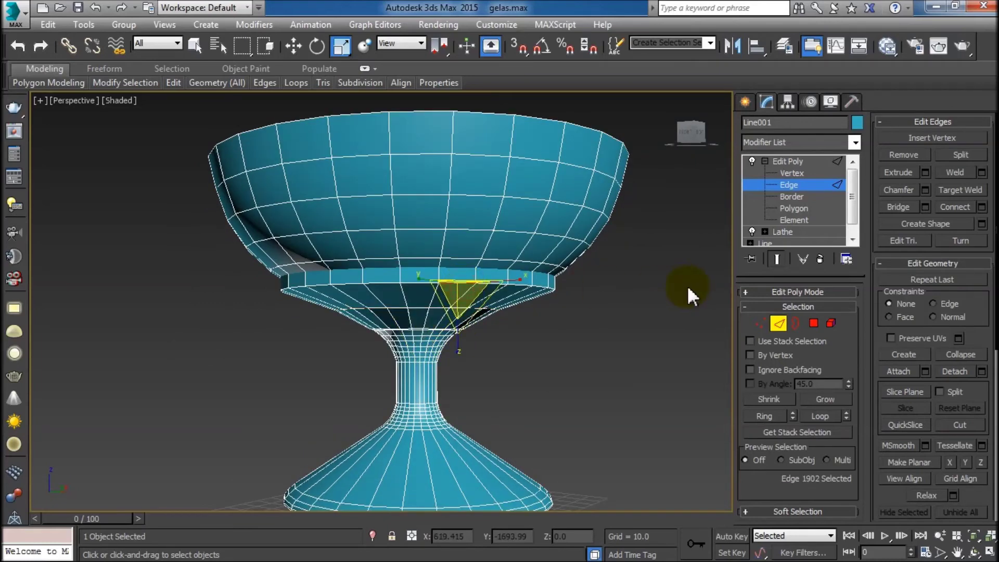
pyautogui.click(820, 415)
pyautogui.keyDown('alt'); pyautogui.moveTo(458, 320); pyautogui.dragTo(457, 411, button='middle'); pyautogui.keyUp('alt')
pyautogui.moveTo(425, 301); pyautogui.dragTo(430, 321)
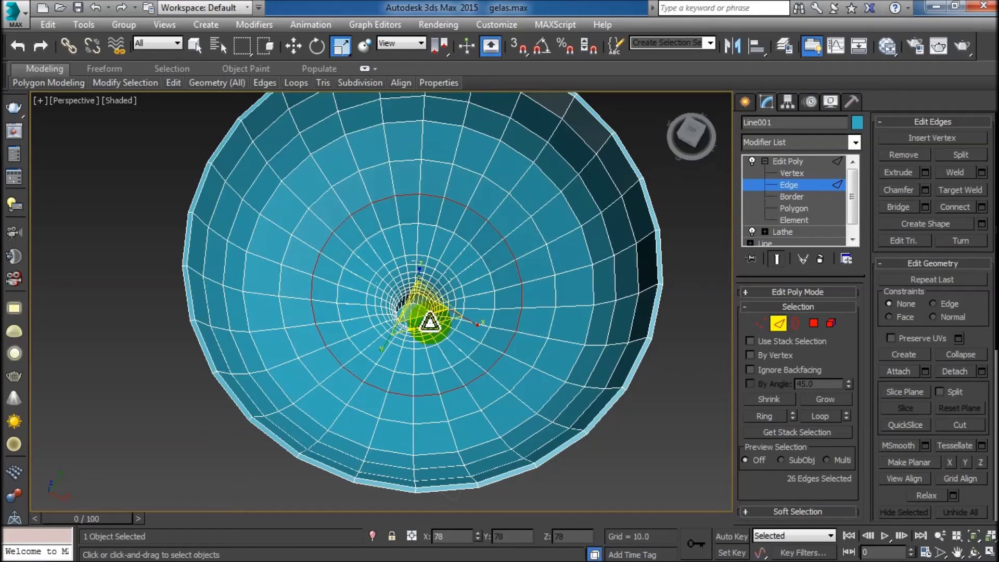
pyautogui.click(673, 455)
pyautogui.keyDown('alt'); pyautogui.moveTo(570, 449); pyautogui.dragTo(560, 312, button='middle'); pyautogui.keyUp('alt')
# Loop-select the edge ring at the stem junction and shrink it inward
pyautogui.scroll(2, 424, 290)
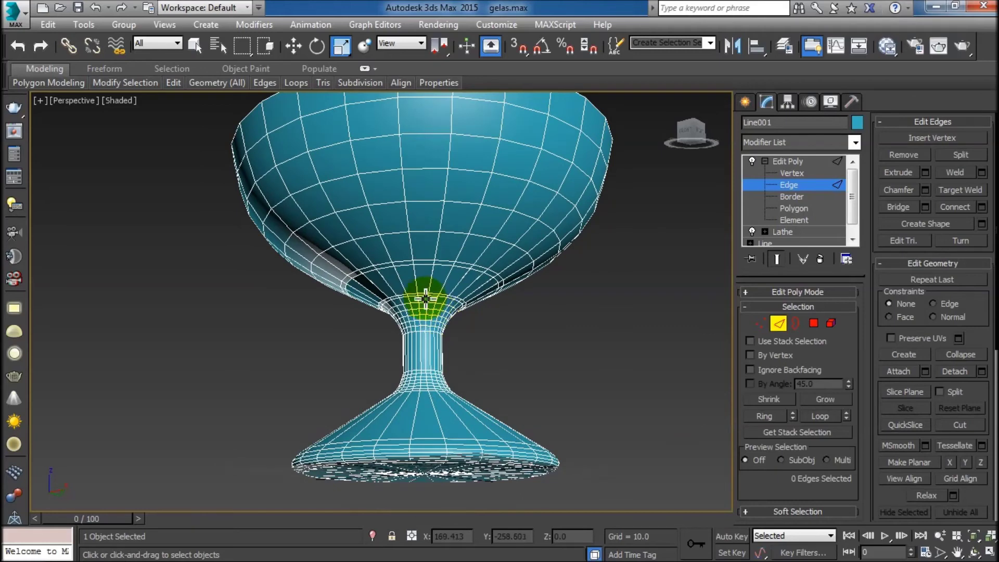
pyautogui.scroll(5, 426, 295)
pyautogui.click(423, 290)
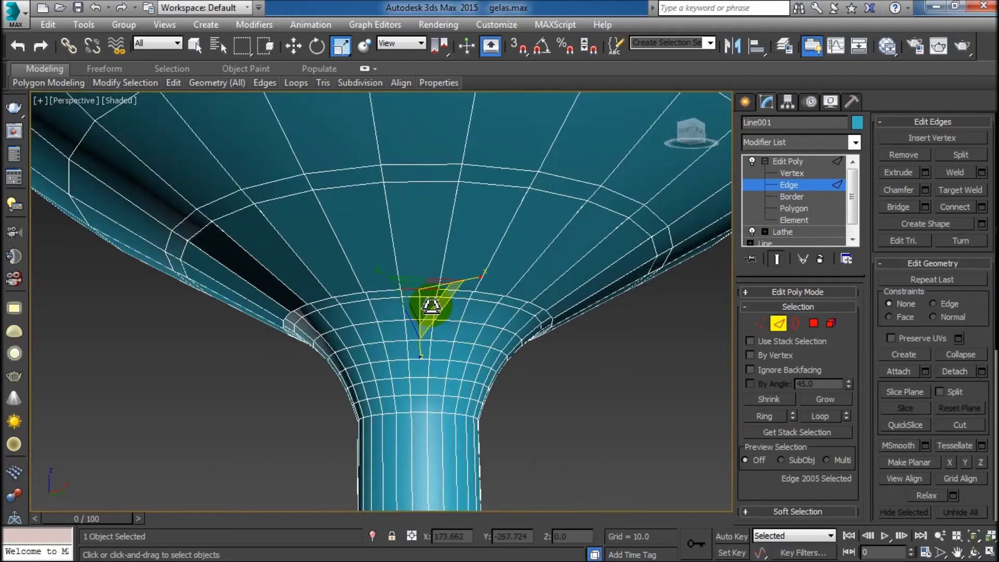
pyautogui.click(816, 416)
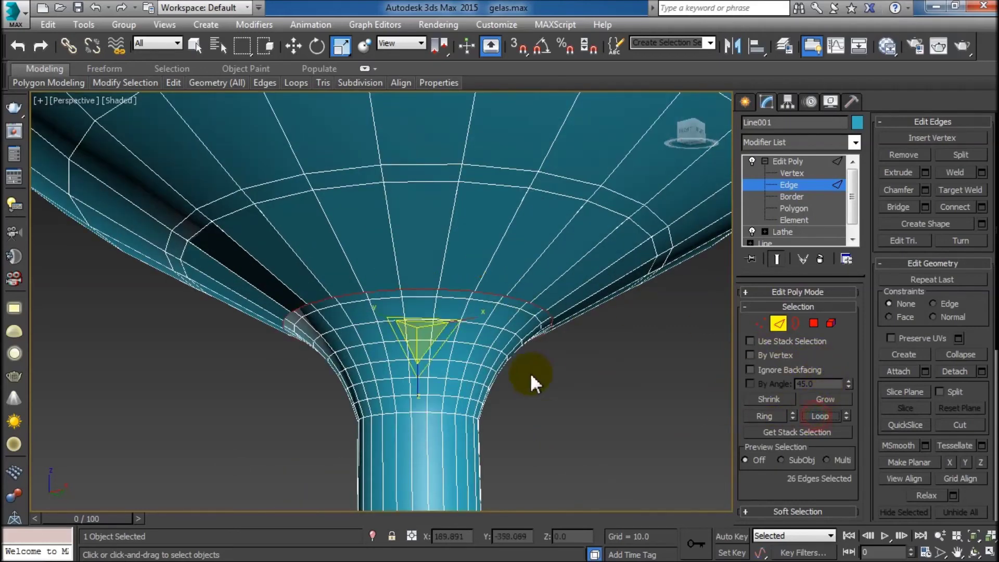
pyautogui.moveTo(424, 336)
pyautogui.mouseDown()
pyautogui.moveTo(432, 364)
pyautogui.moveTo(429, 298)
pyautogui.moveTo(422, 328)
pyautogui.moveTo(432, 345)
pyautogui.mouseUp()
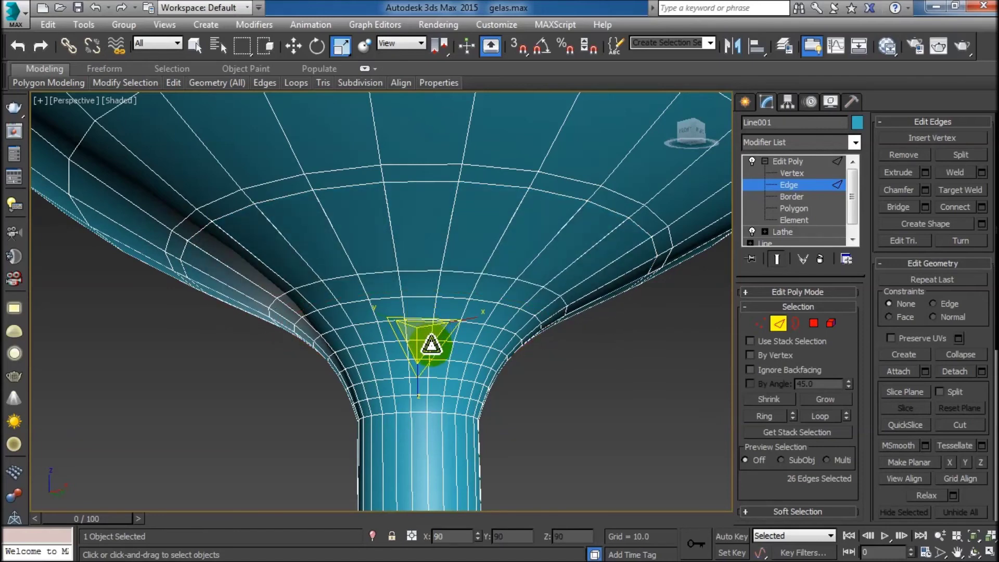
# Loop-select the innermost bowl ring and scale it down nearly to a point
pyautogui.click(437, 181)
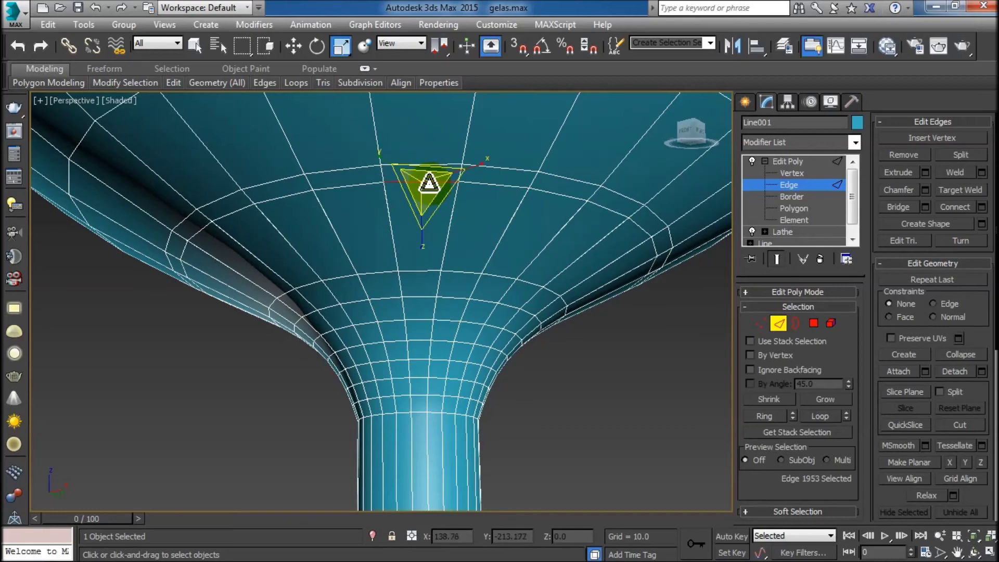
pyautogui.click(819, 416)
pyautogui.moveTo(427, 284)
pyautogui.keyDown('alt'); pyautogui.mouseDown(button='middle')
pyautogui.moveTo(480, 319)
pyautogui.moveTo(472, 391)
pyautogui.mouseUp(button='middle'); pyautogui.keyUp('alt')
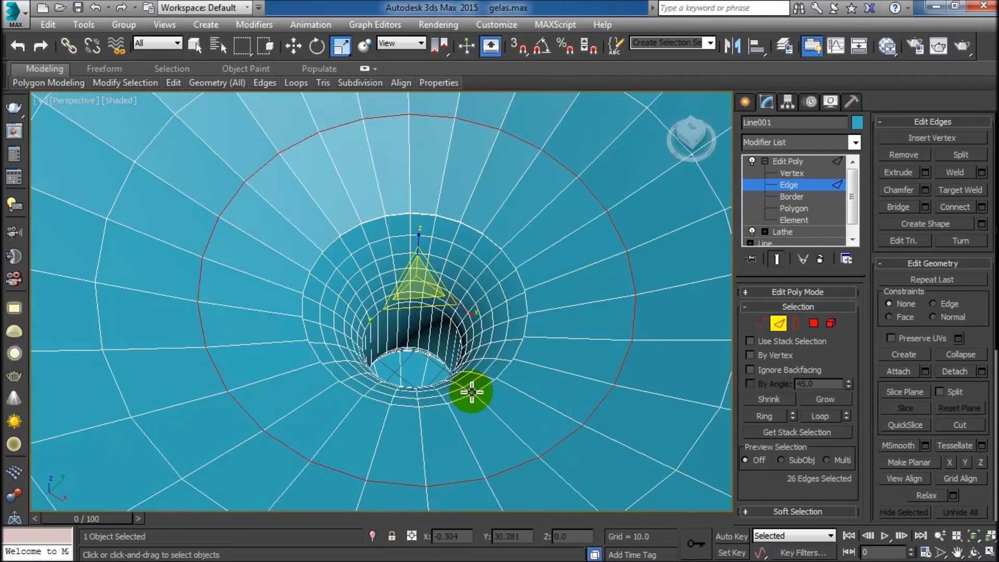
pyautogui.click(517, 273)
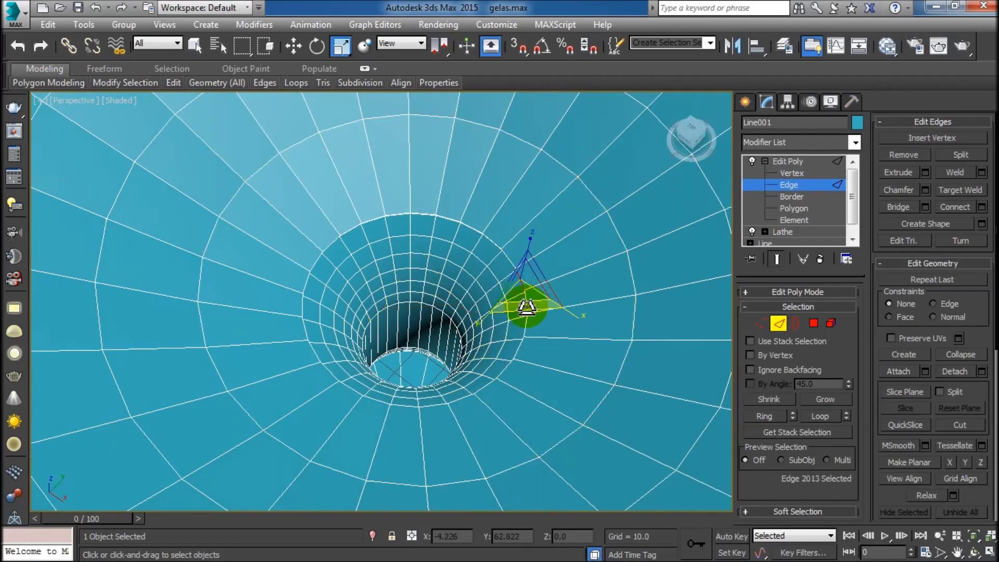
pyautogui.click(826, 416)
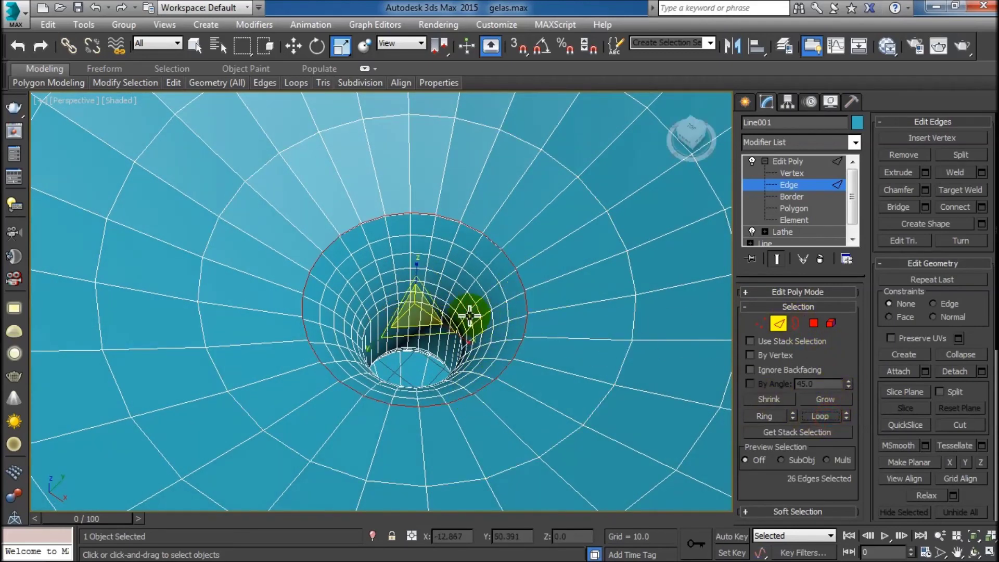
pyautogui.moveTo(420, 312)
pyautogui.mouseDown()
pyautogui.moveTo(437, 375)
pyautogui.moveTo(432, 306)
pyautogui.mouseUp()
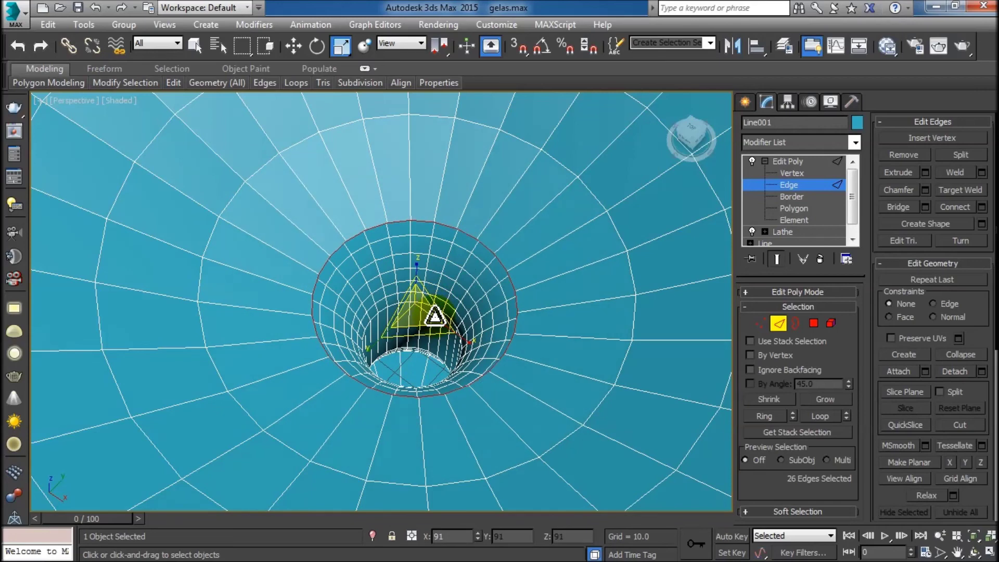
pyautogui.moveTo(432, 307)
pyautogui.mouseDown()
pyautogui.moveTo(432, 352)
pyautogui.moveTo(461, 431)
pyautogui.mouseUp()
# Collapse the inner ring to a single centre point, closing the bowl's floor
pyautogui.click(957, 355)
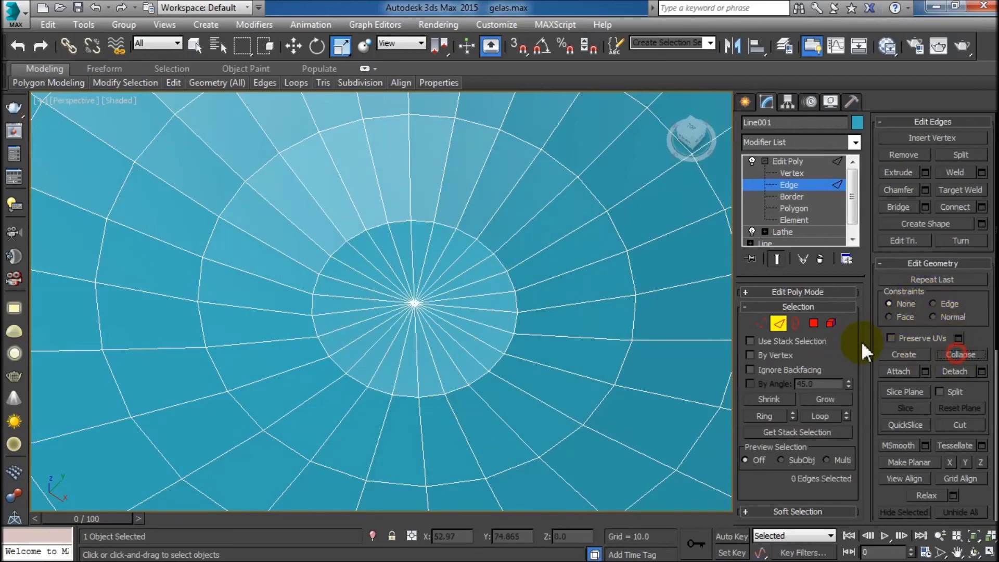
pyautogui.click(436, 317)
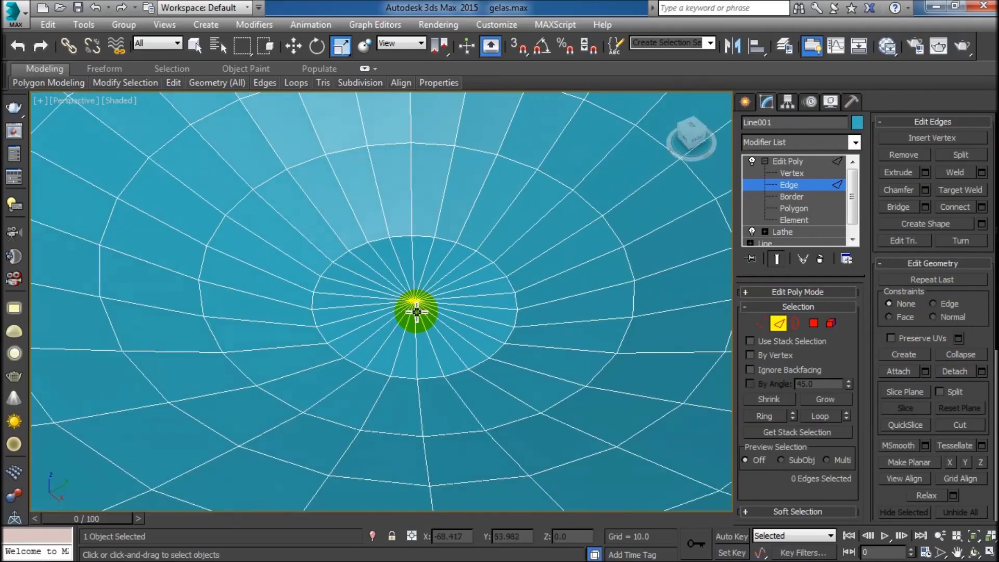
pyautogui.moveTo(400, 290)
pyautogui.keyDown('alt'); pyautogui.mouseDown(button='middle')
pyautogui.moveTo(415, 341)
pyautogui.moveTo(453, 263)
pyautogui.moveTo(421, 131)
pyautogui.moveTo(402, 190)
pyautogui.moveTo(441, 312)
pyautogui.moveTo(456, 305)
pyautogui.moveTo(458, 317)
pyautogui.mouseUp(button='middle'); pyautogui.keyUp('alt')
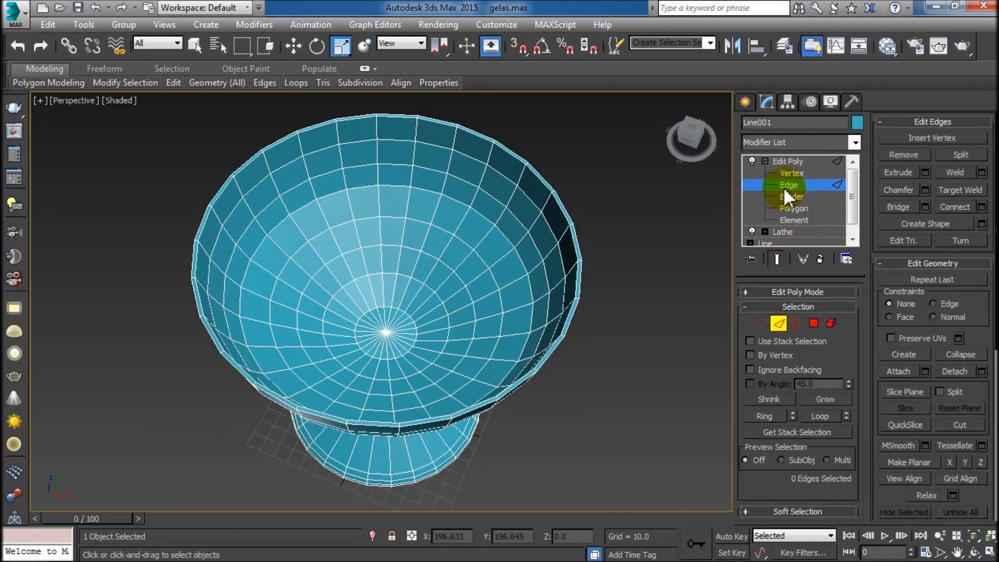
pyautogui.click(764, 161)
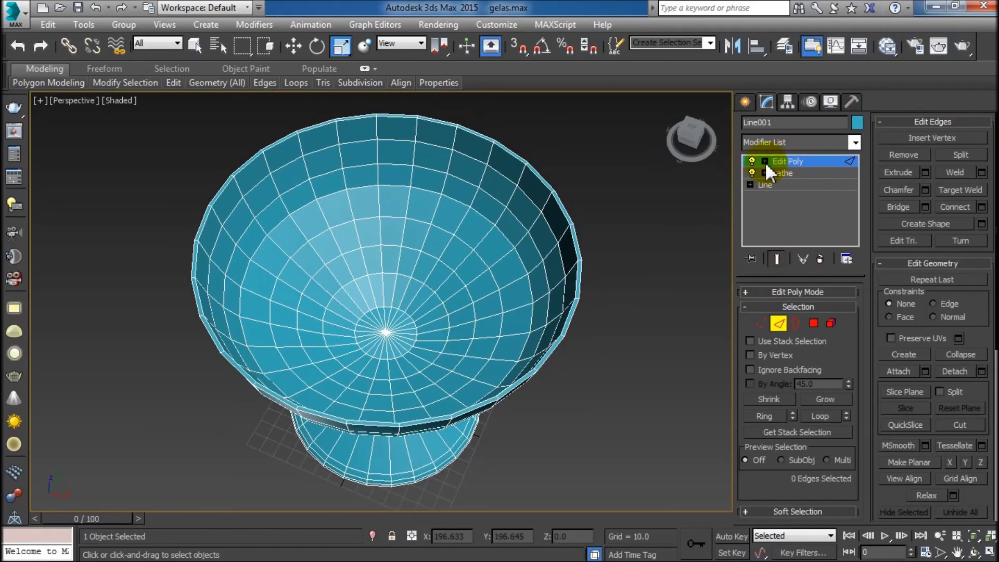
# Exit the Edge sub-object level back to the whole Editable Poly object
pyautogui.click(765, 161)
pyautogui.click(794, 157)
pyautogui.press('2')
pyautogui.click(765, 161)
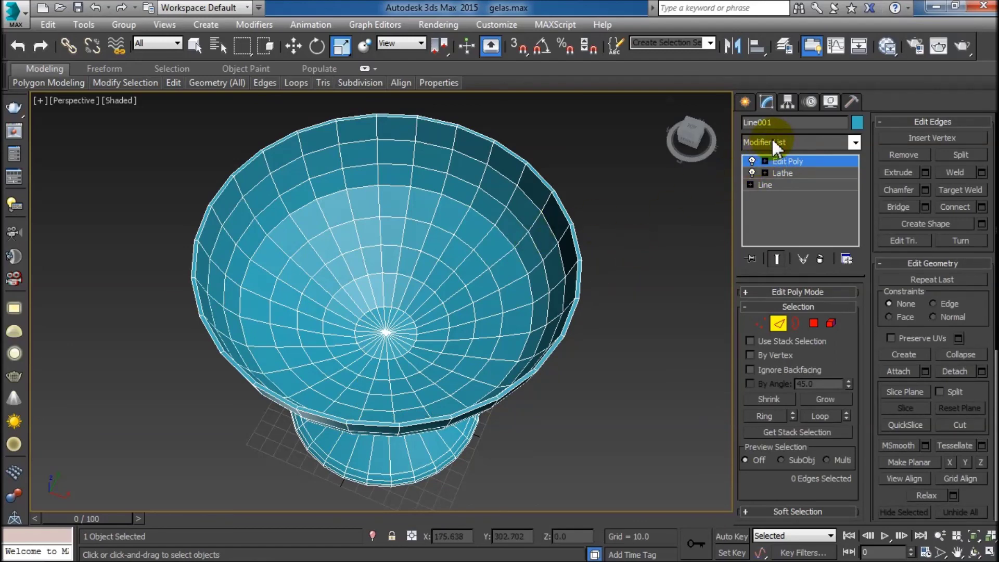
pyautogui.click(797, 159)
# Apply a MeshSmooth modifier to the goblet and orbit to inspect the smoothed result
pyautogui.click(793, 140)
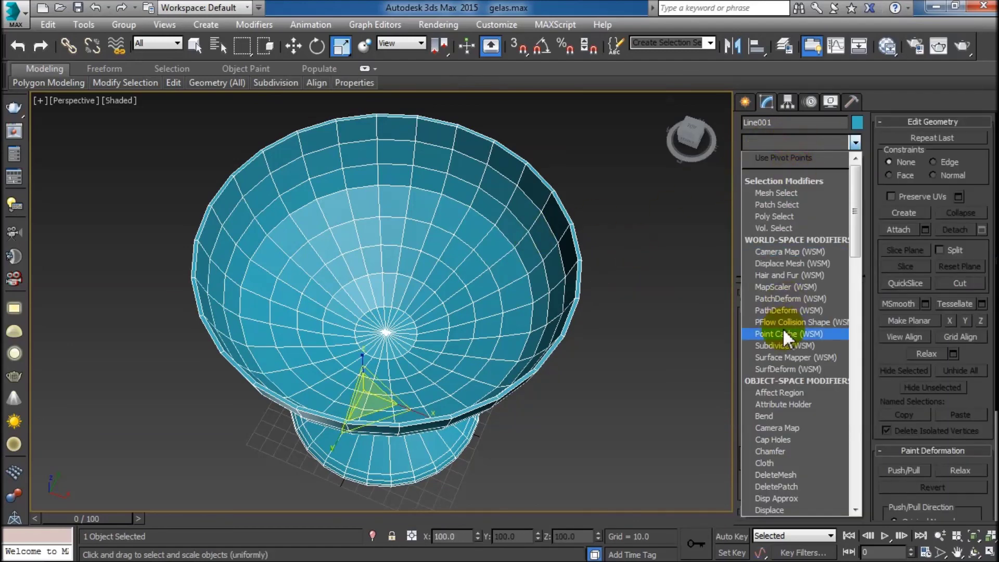
pyautogui.press('m')
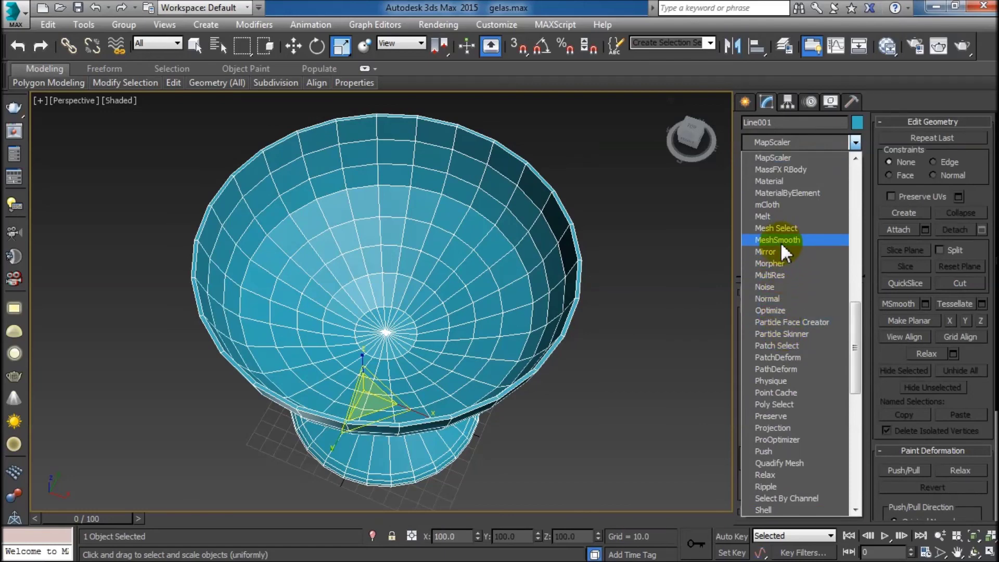
pyautogui.click(781, 237)
pyautogui.click(640, 268)
pyautogui.click(473, 287)
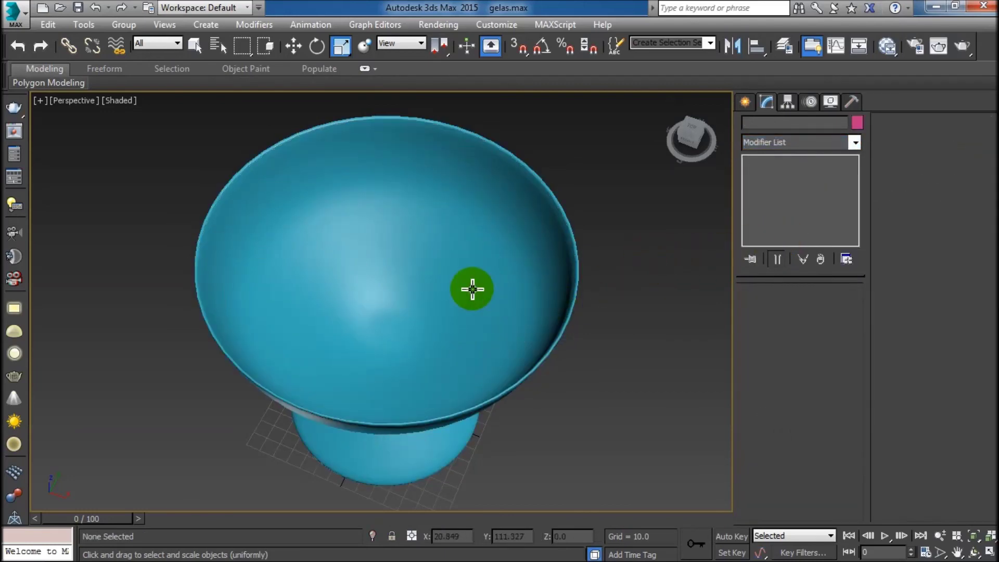
pyautogui.click(575, 367)
pyautogui.moveTo(577, 369)
pyautogui.keyDown('alt'); pyautogui.mouseDown(button='middle')
pyautogui.moveTo(522, 359)
pyautogui.moveTo(504, 330)
pyautogui.moveTo(513, 328)
pyautogui.mouseUp(button='middle'); pyautogui.keyUp('alt')
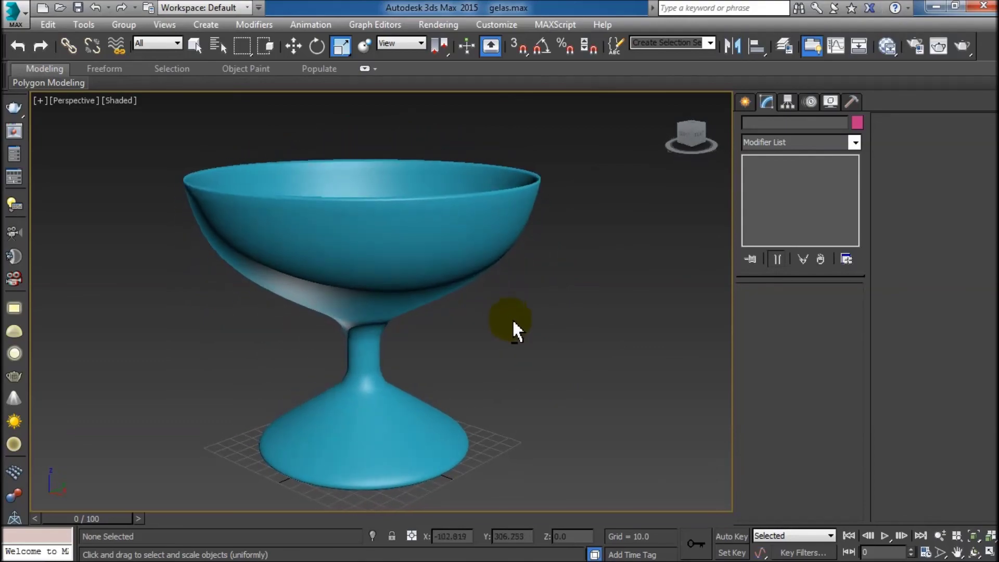